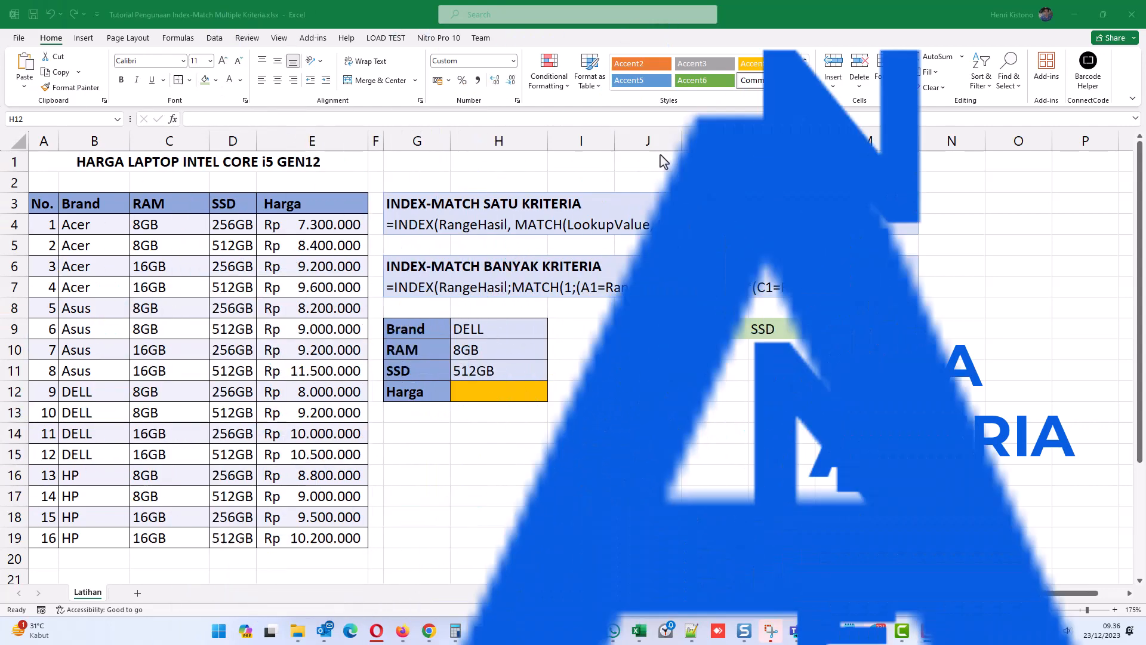
Examine the search criteria, the single- and multiple-criteria INDEX-MATCH syntax, and the Brand and Harga ranges of the laptop table
click(441, 395)
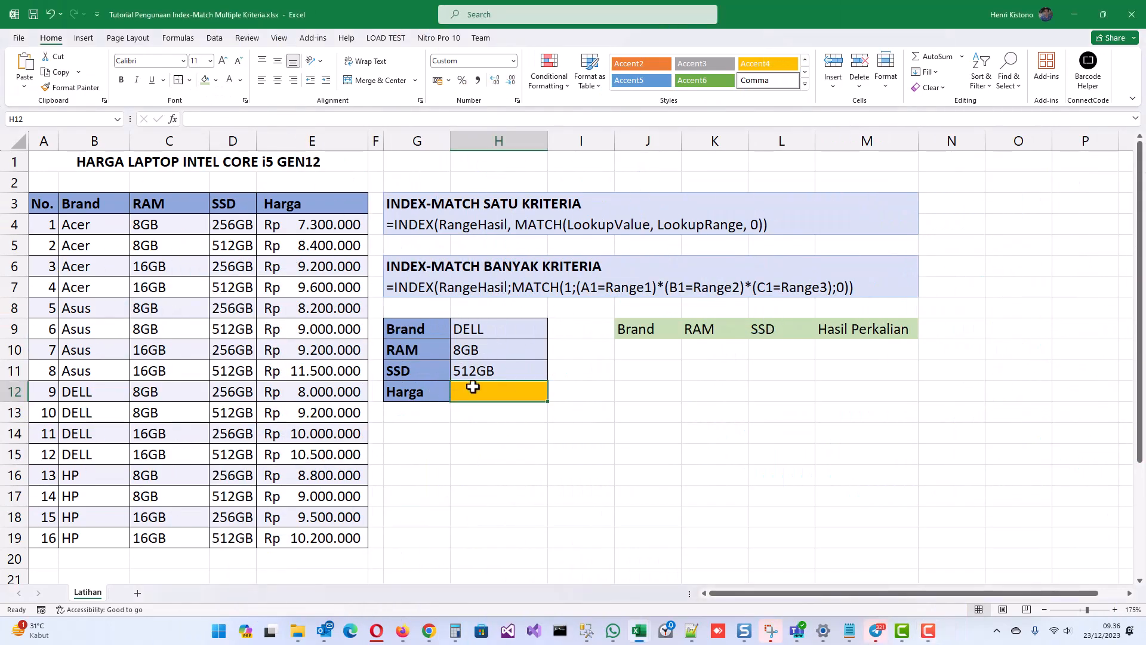
drag(425, 327, 425, 369)
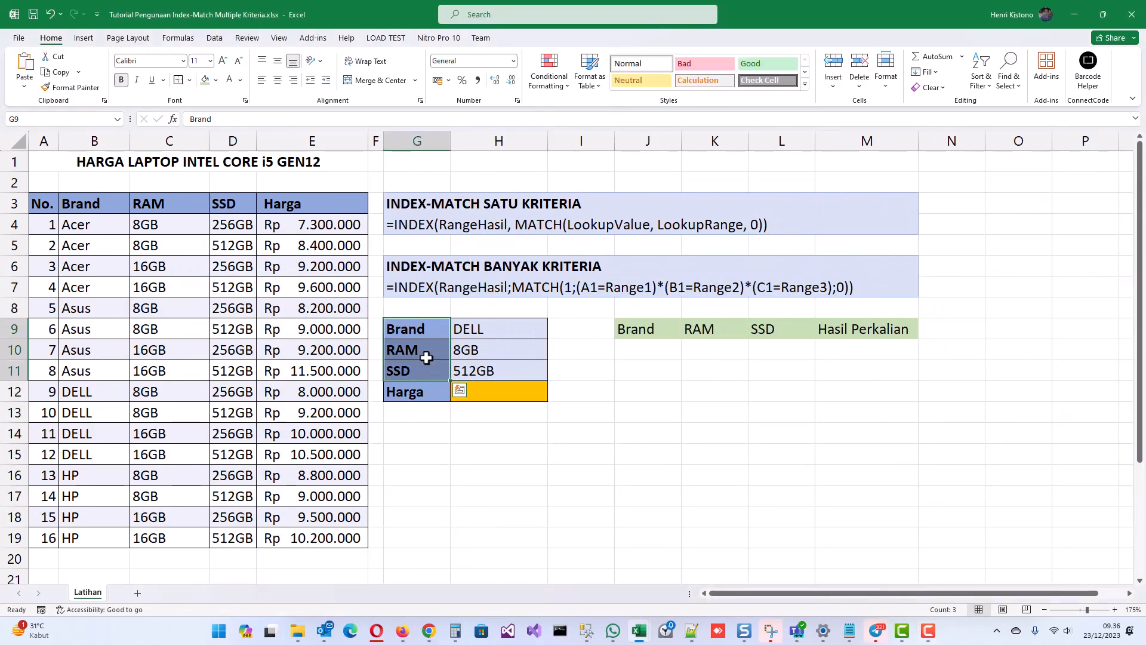
click(421, 368)
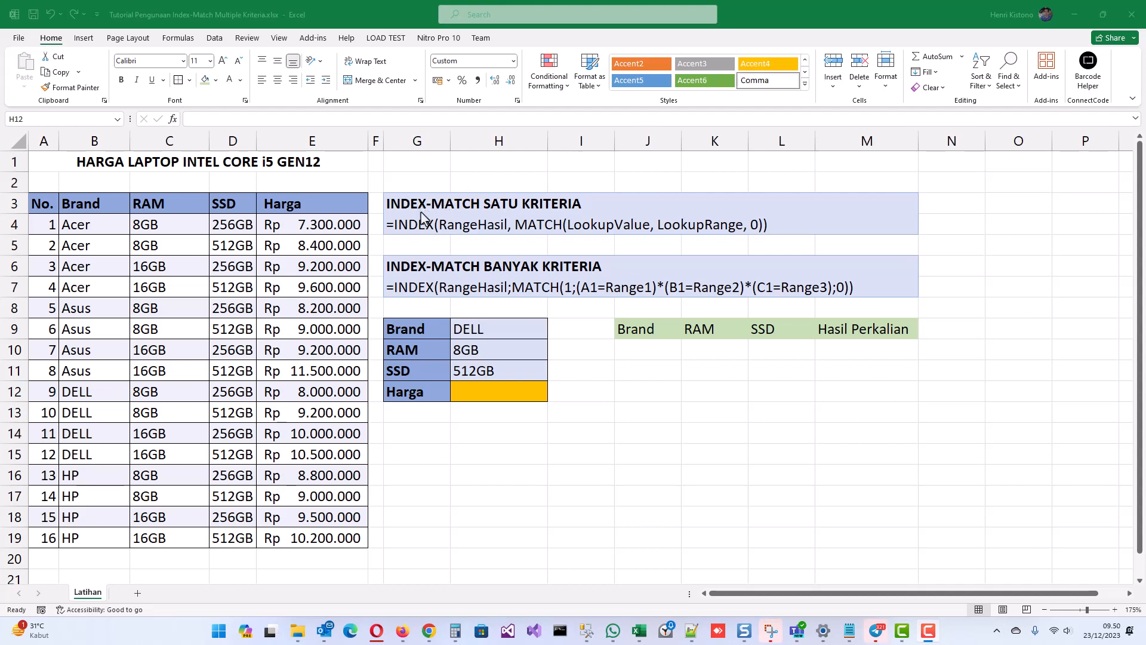
click(403, 228)
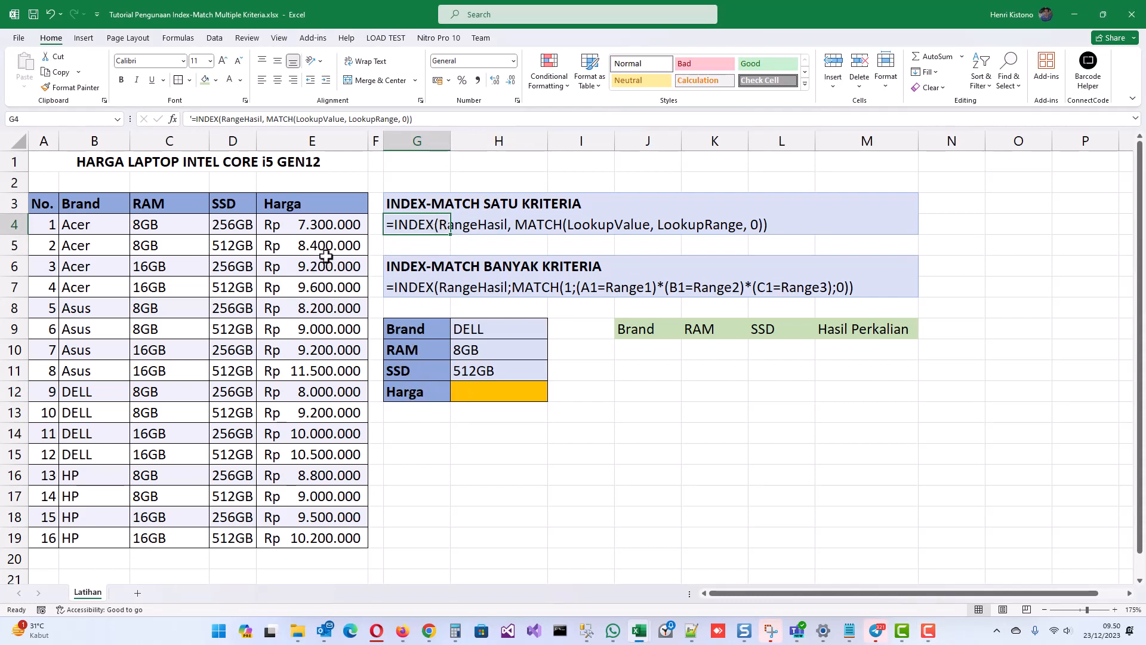
drag(330, 224, 323, 536)
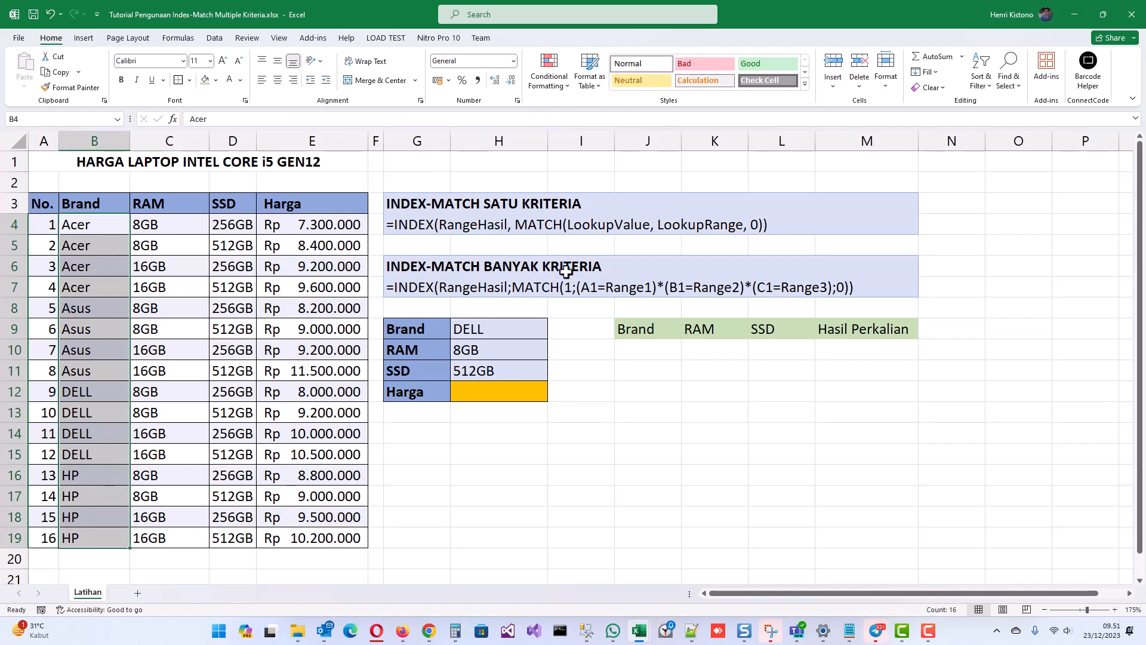
click(423, 287)
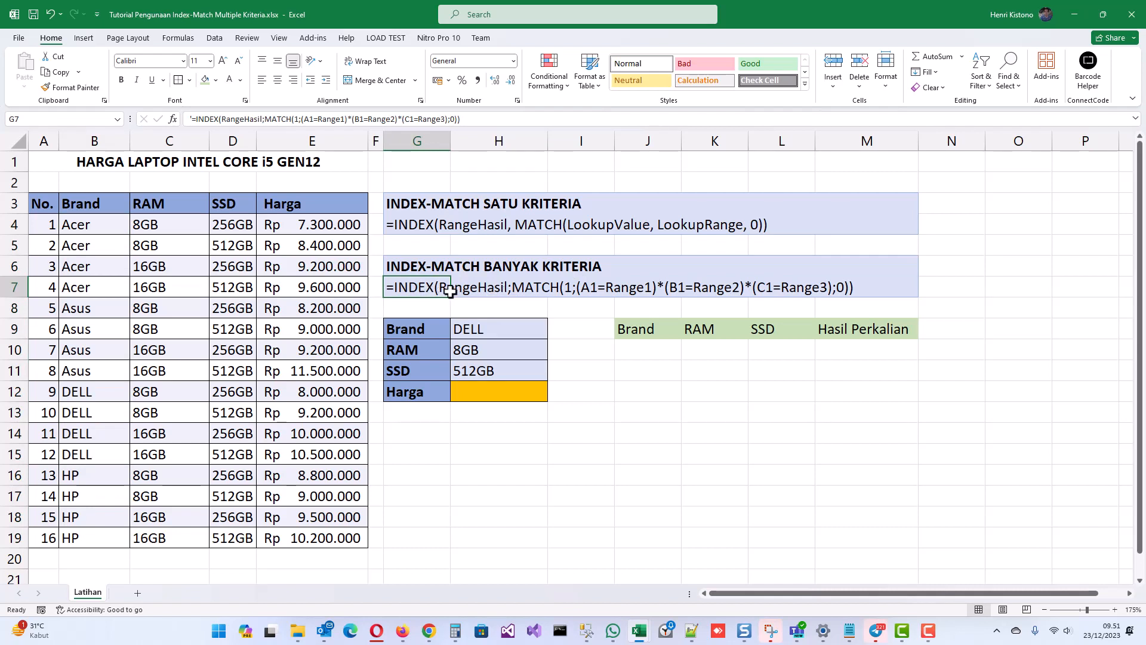
click(332, 227)
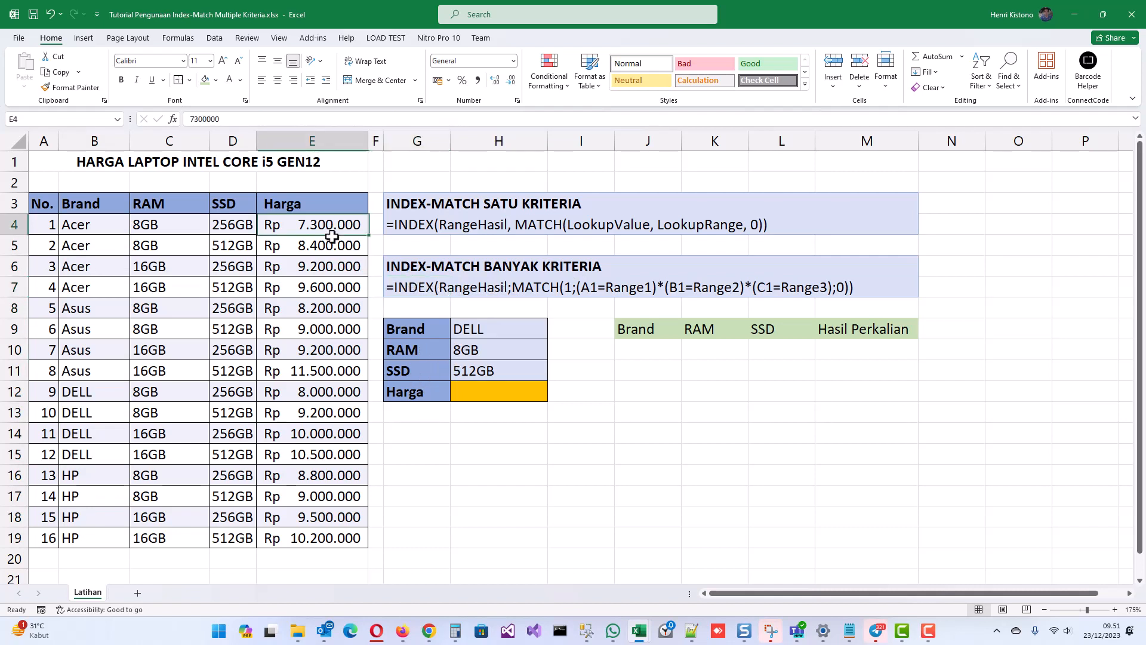
drag(332, 236, 332, 538)
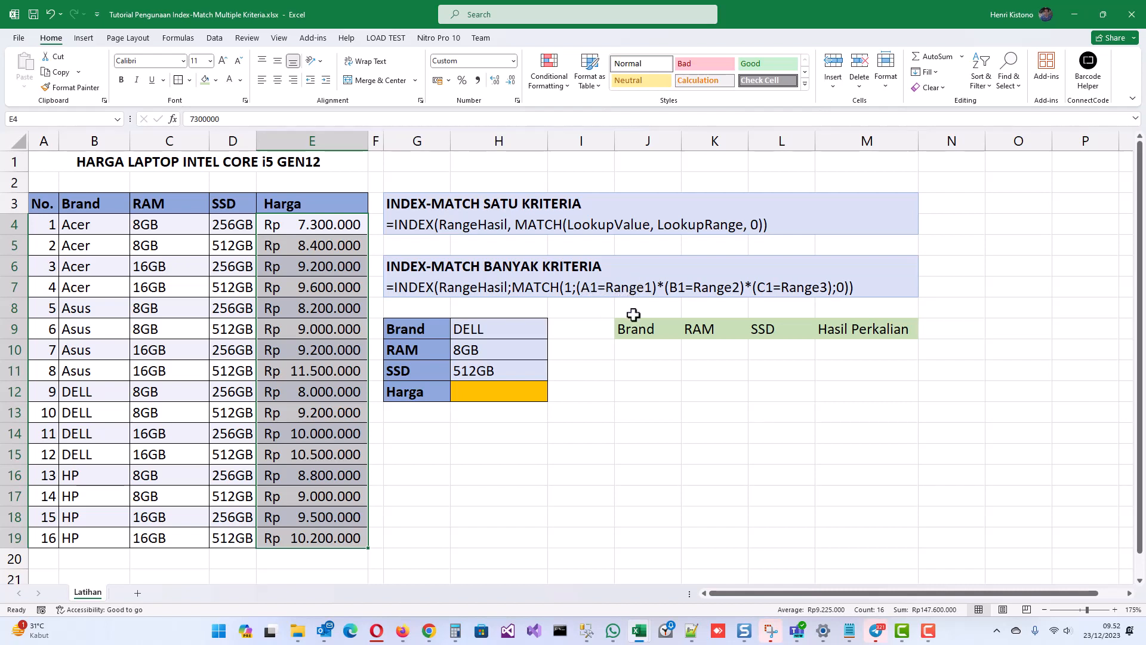
Enter the label A1=Range1 in J10, under the Brand heading of the helper table
click(655, 349)
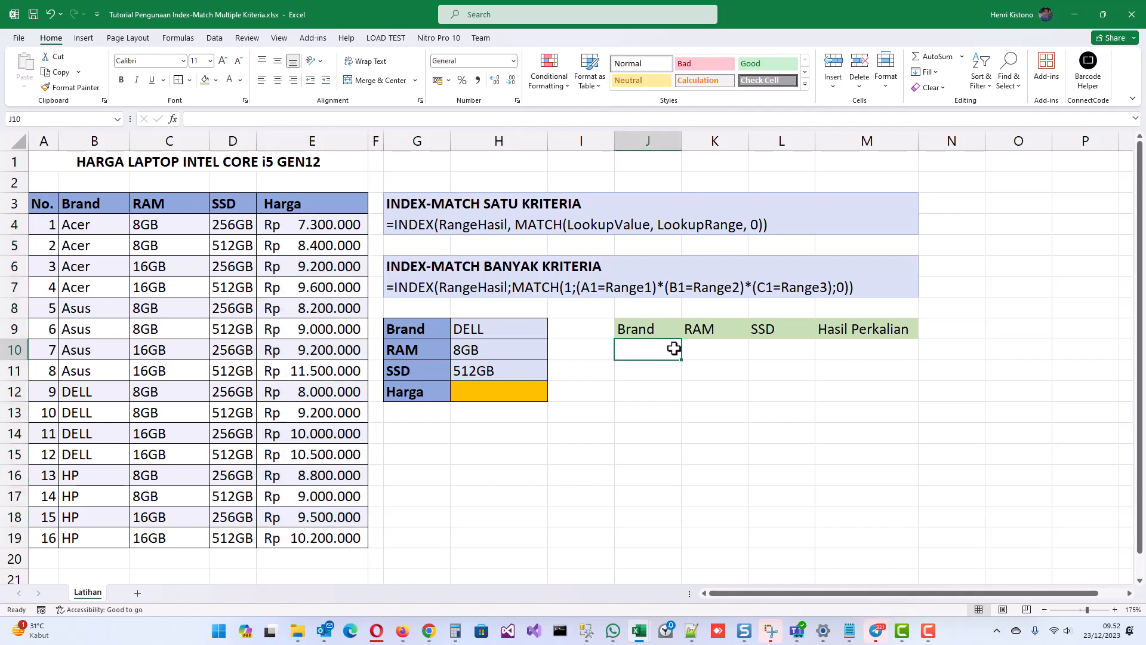
text(A1=Ra)
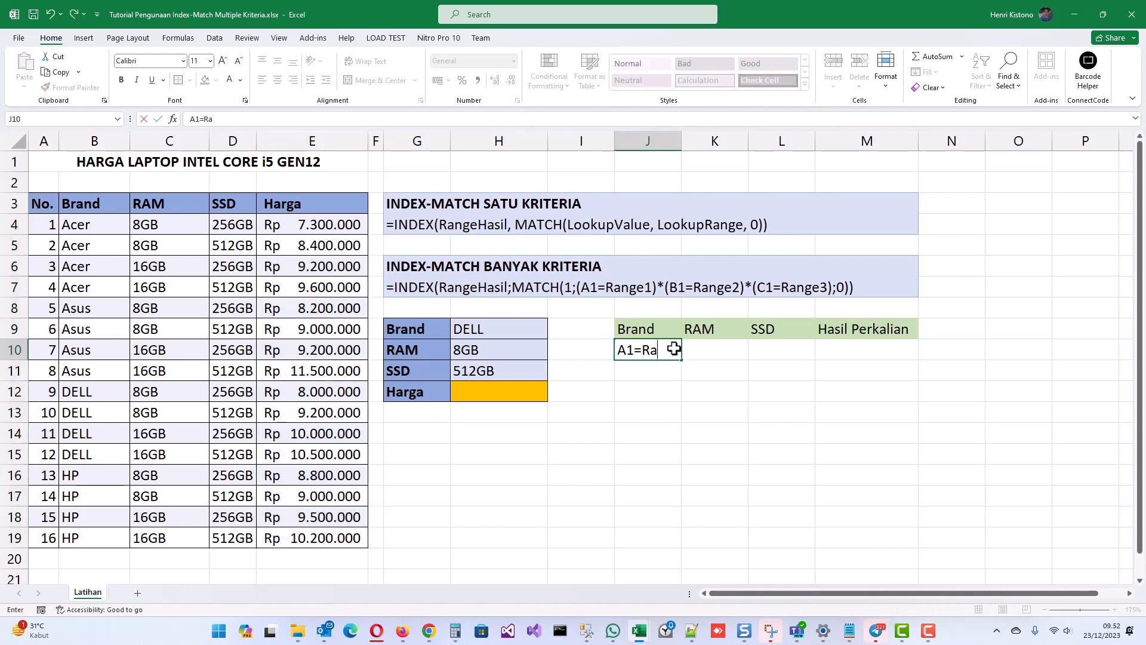
text(nge1)
key(Return)
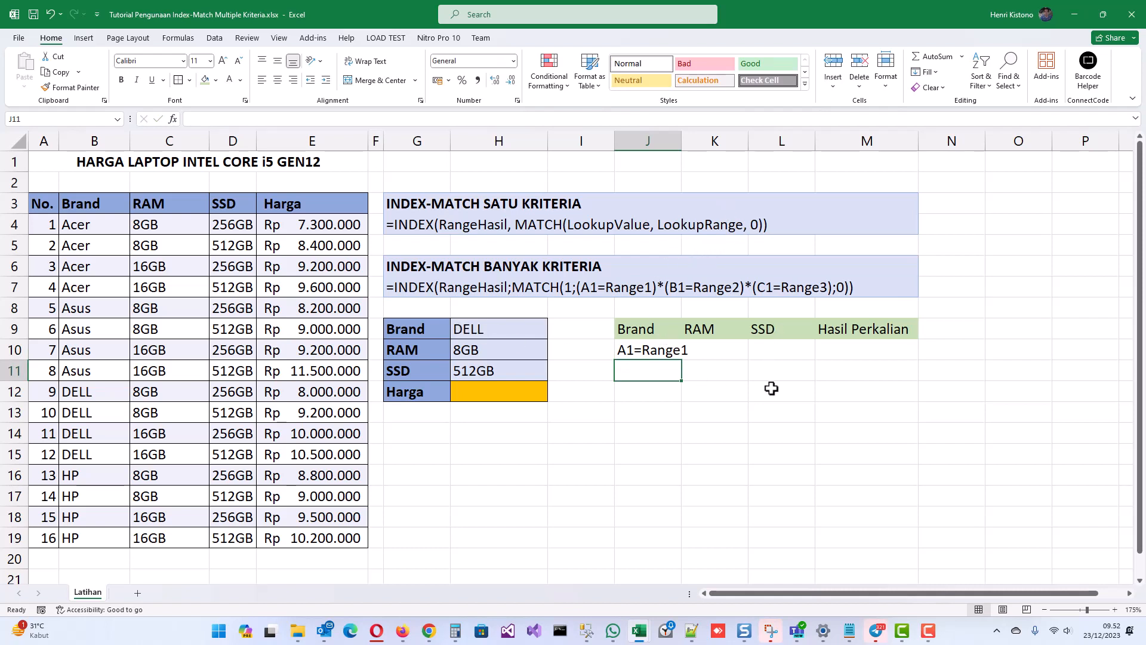
Enter =H9=B4:B19 in J11 to compare the brand criterion with the Brand column, and check the matching rows
text(=)
click(465, 331)
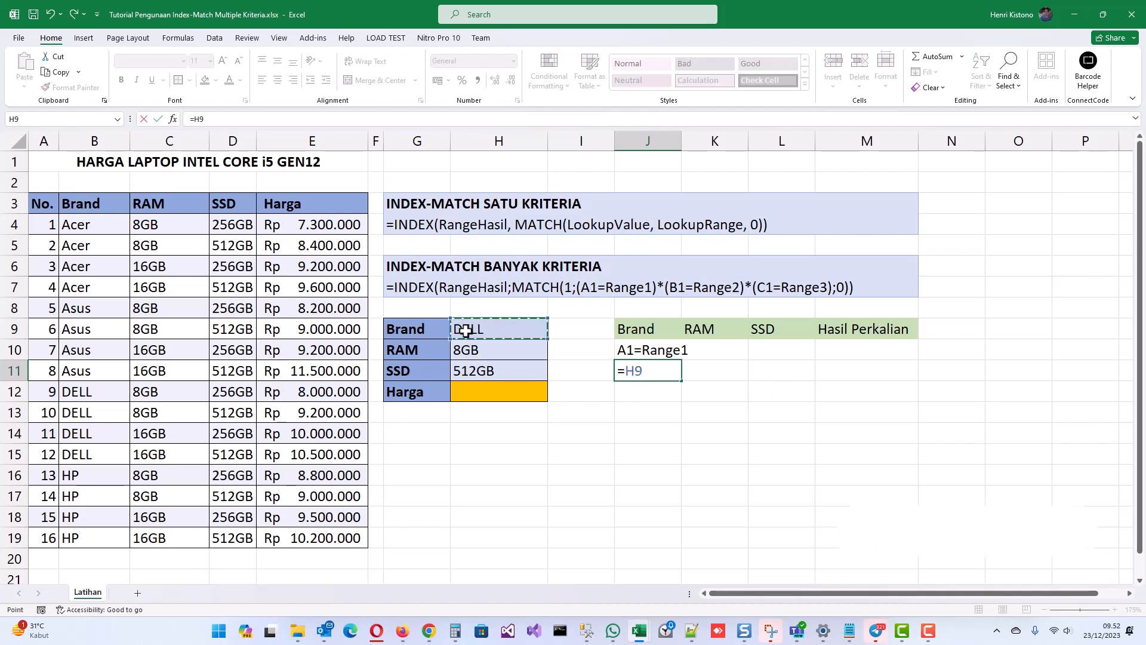
text(=)
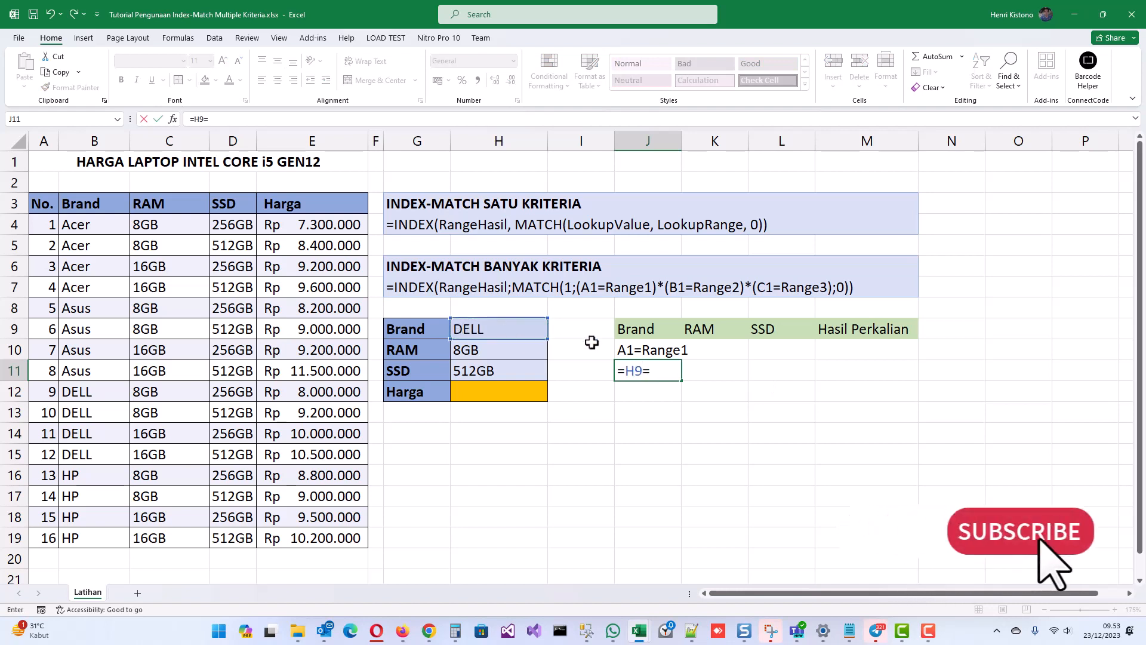
drag(94, 225, 92, 534)
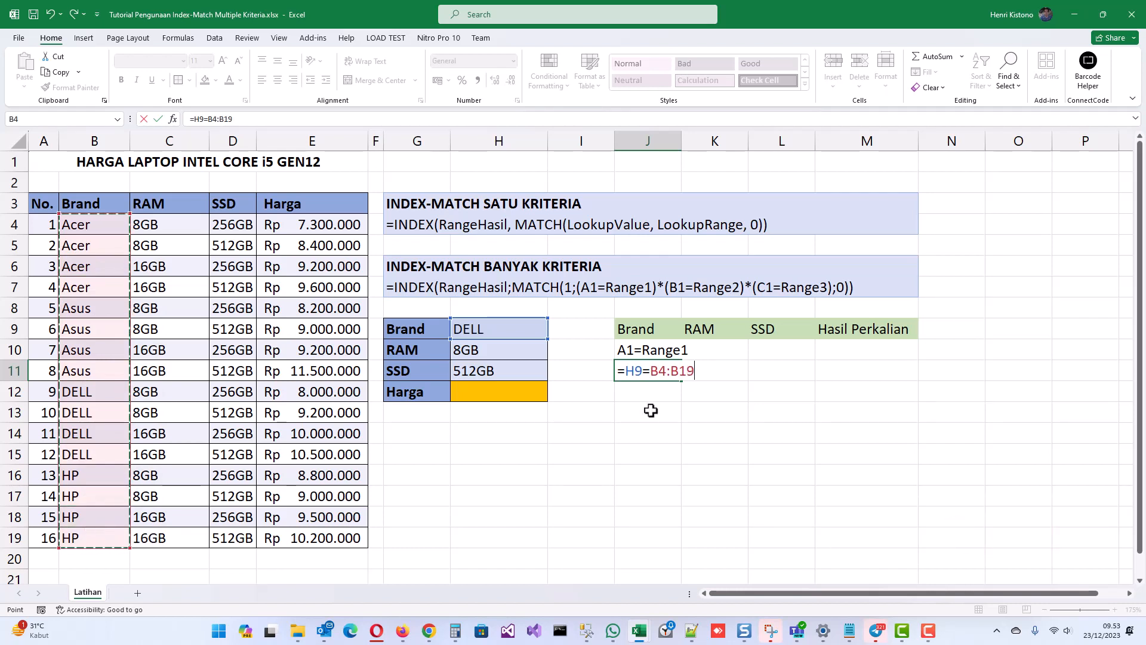
key(Return)
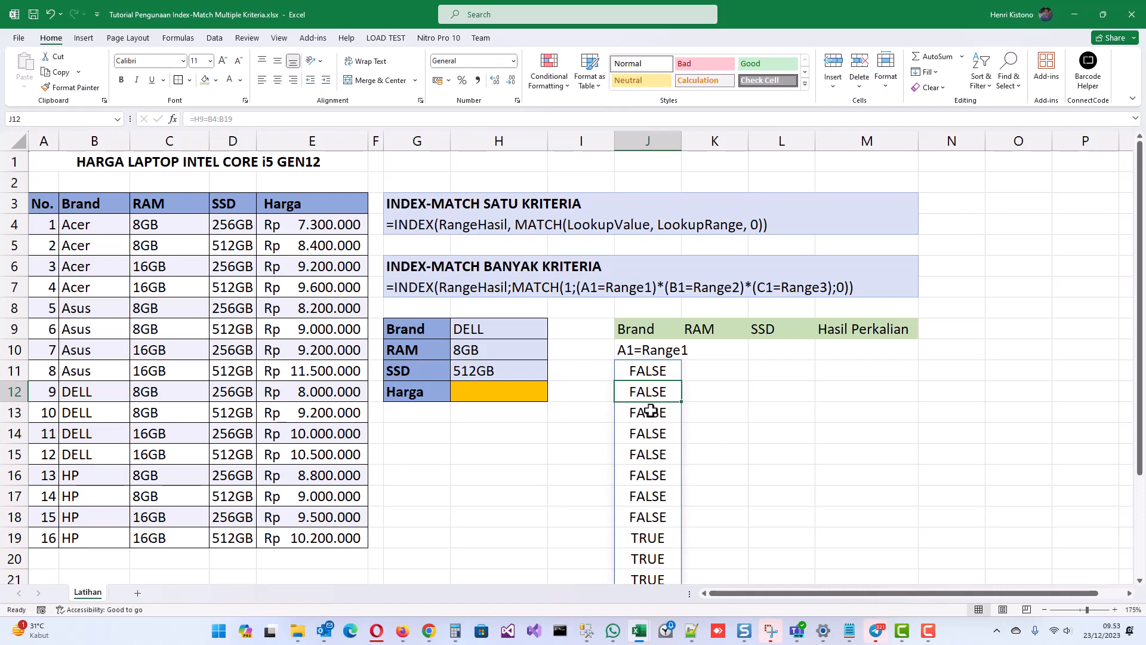
scroll(653, 371, down, 1)
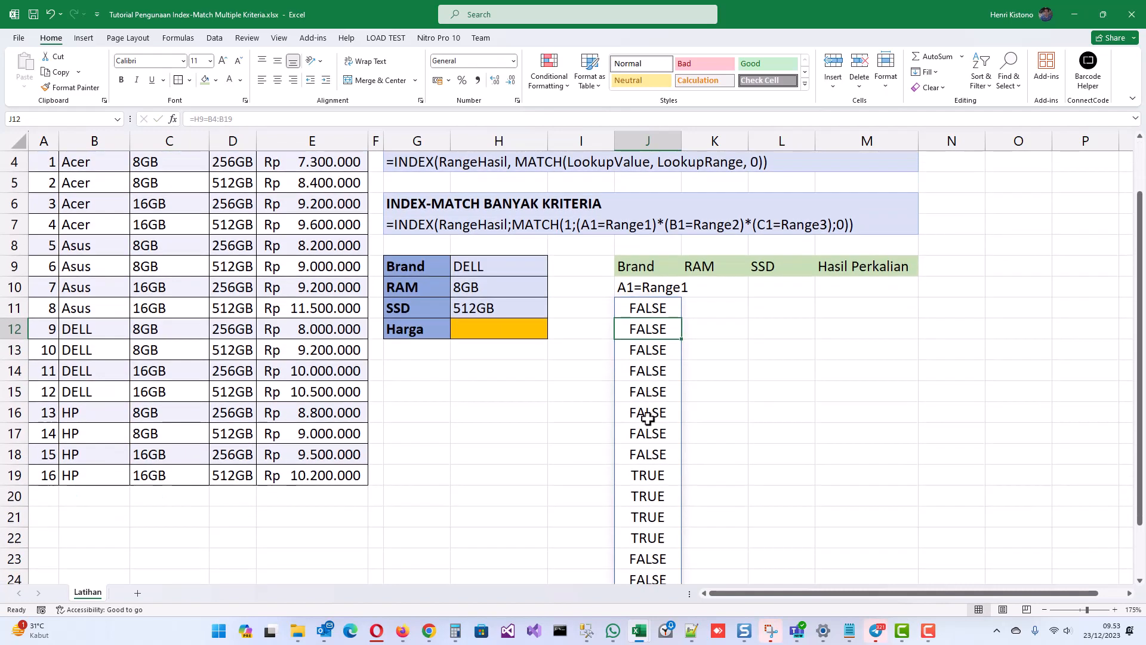
drag(648, 476, 655, 540)
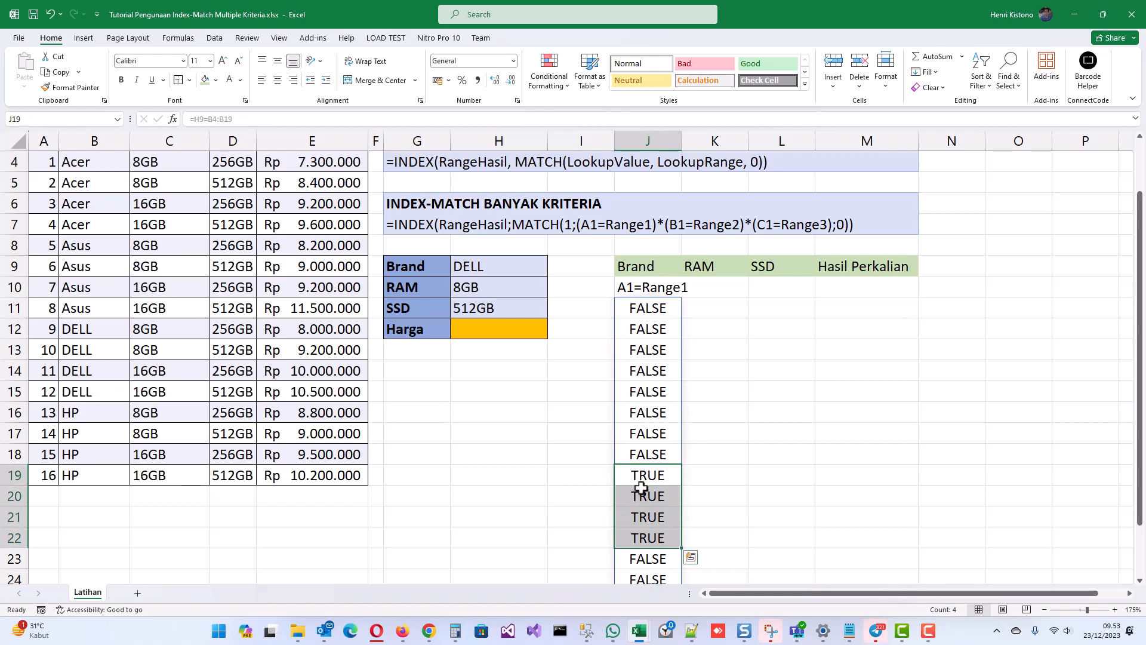
Enter the label B1=Range2 in K10 and widen columns J and K to fit their labels
scroll(689, 171, up, 1)
drag(681, 141, 695, 141)
click(717, 350)
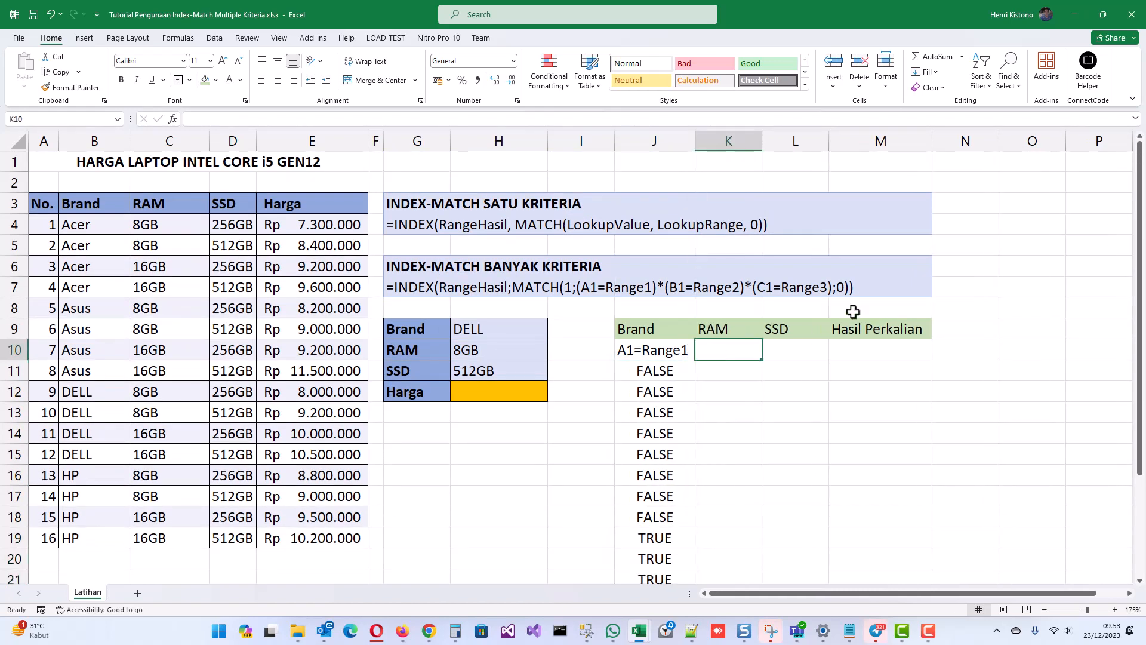
text(A)
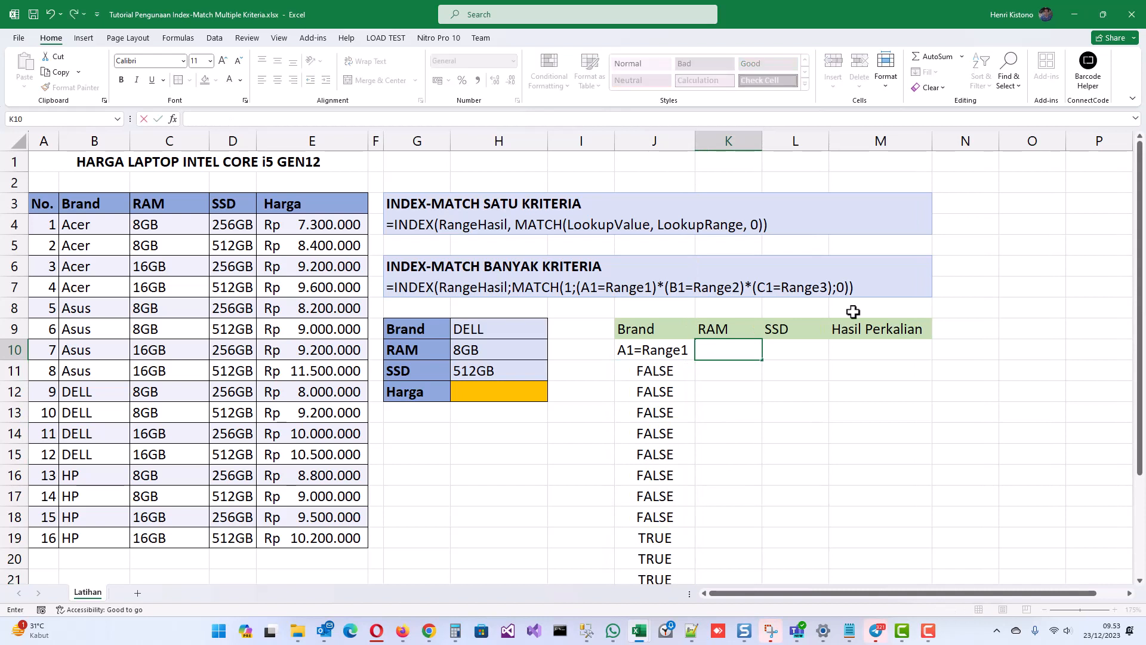
text(1=Range2)
key(Return)
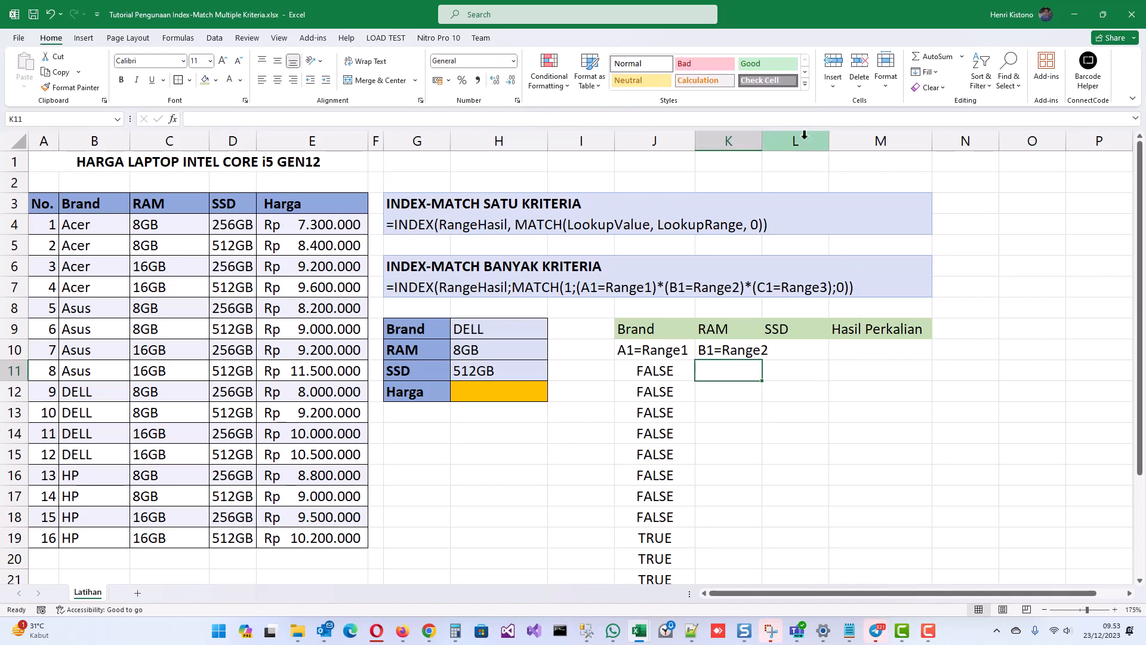
drag(762, 141, 783, 140)
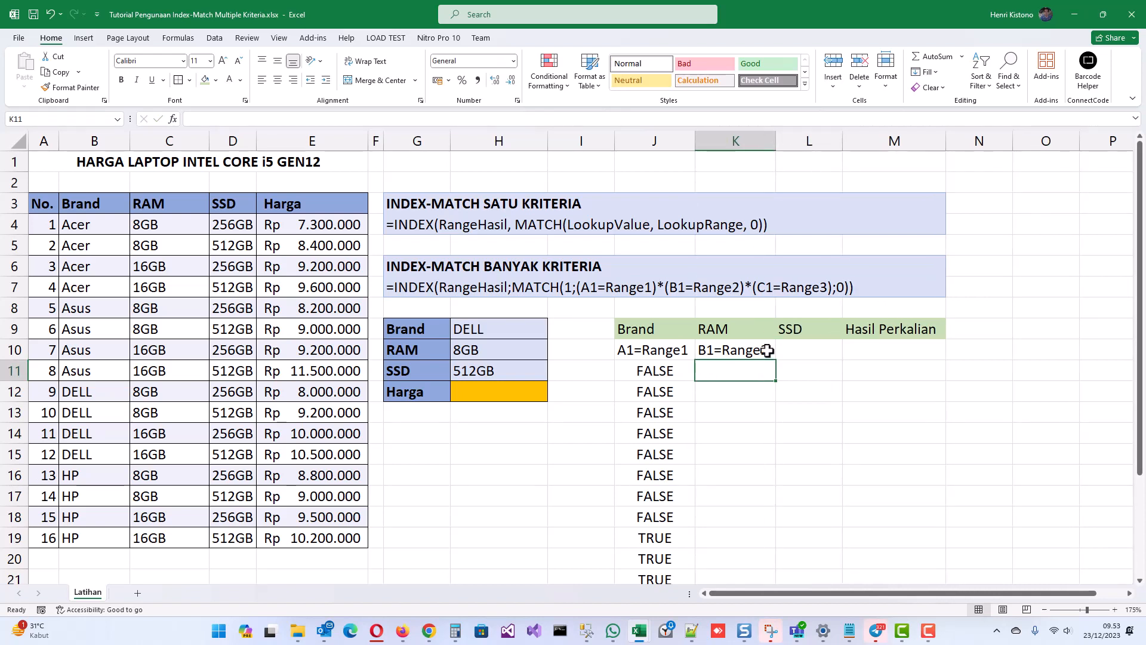
Enter =H10=C4:C19 in K11 to compare the RAM criterion with the table's RAM column
text(=)
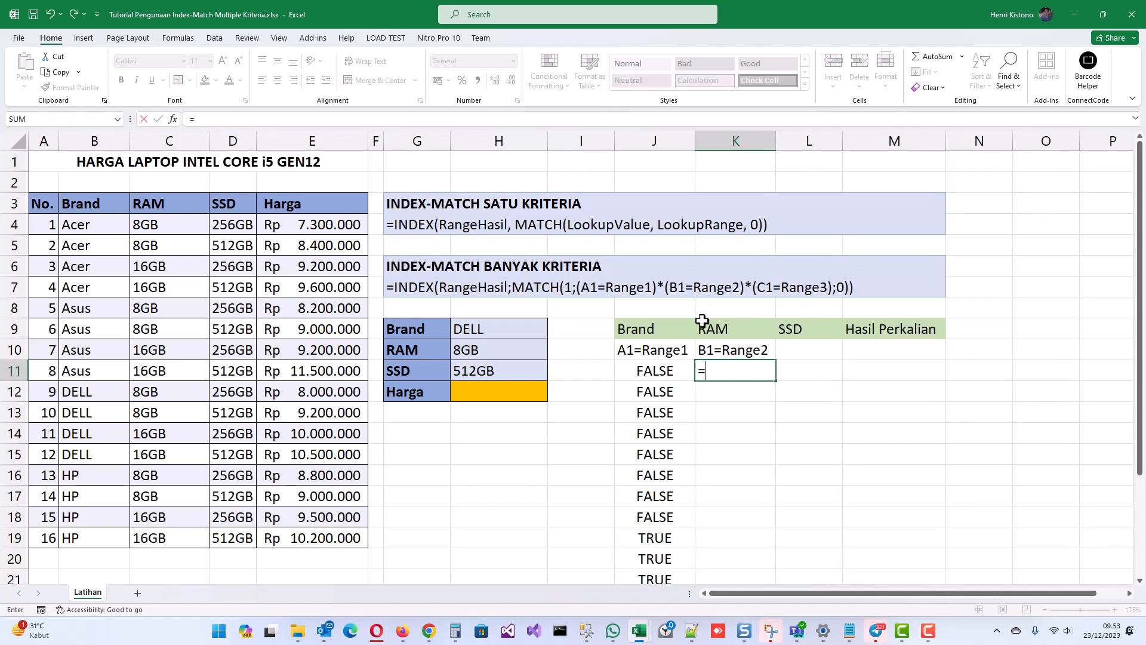
click(500, 351)
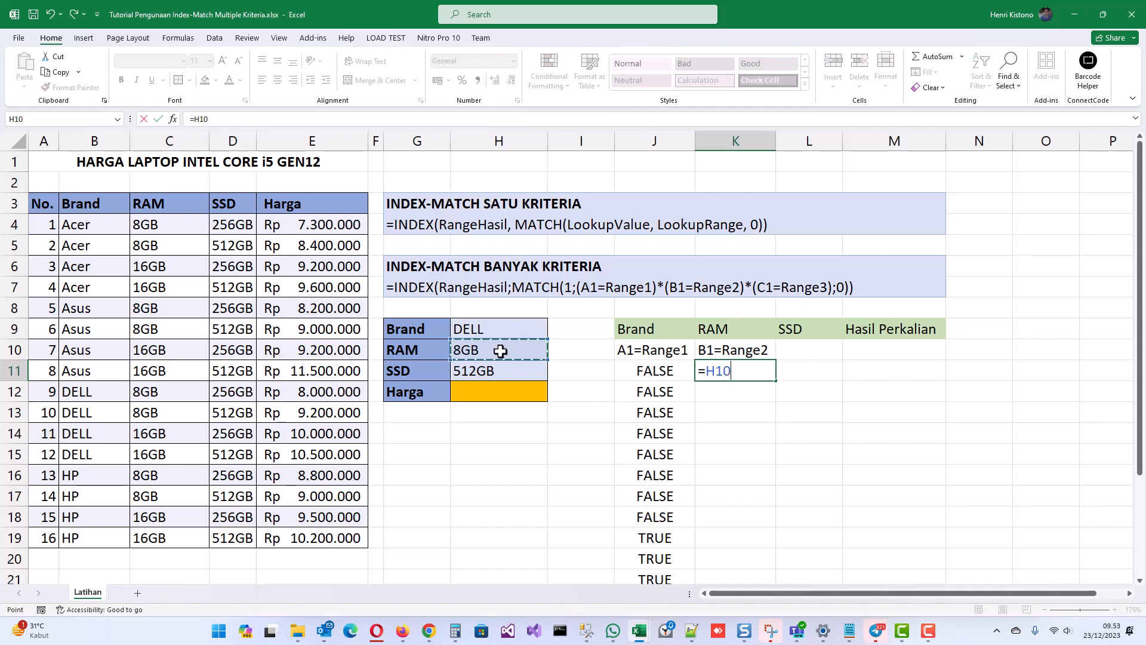
text(=)
drag(179, 230, 163, 534)
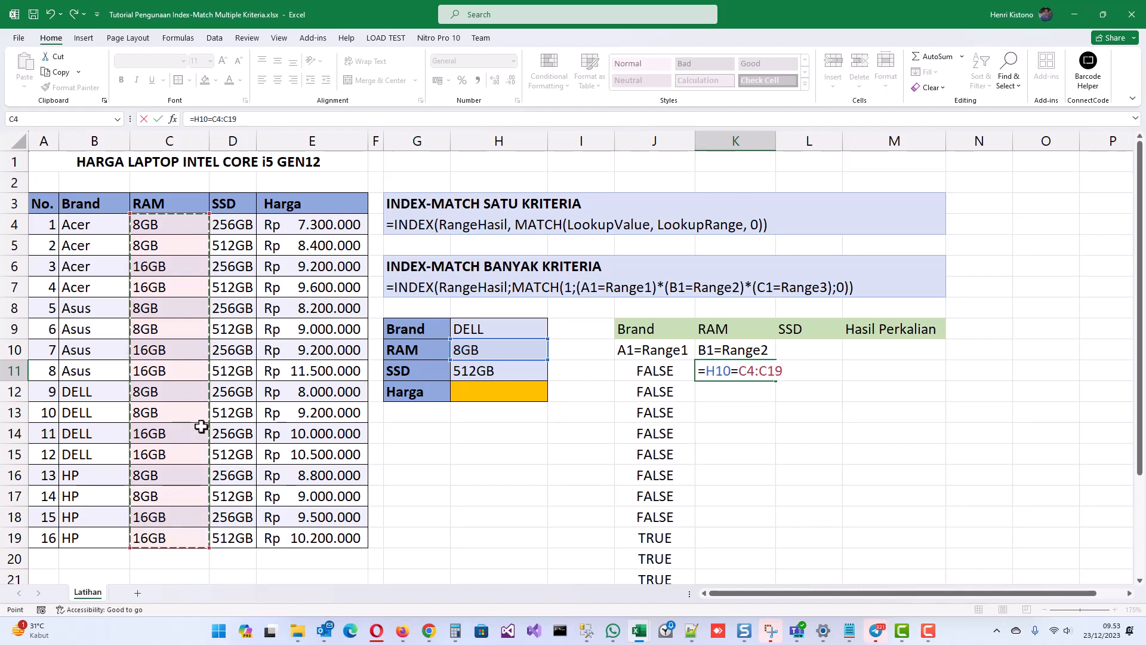
key(Return)
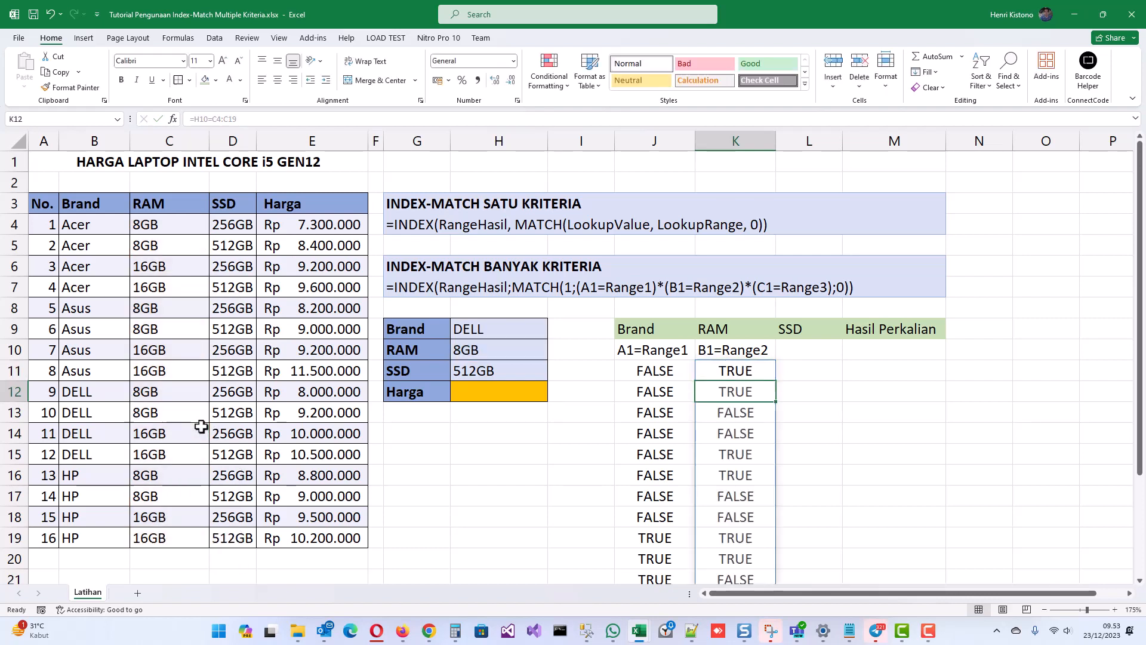
click(727, 370)
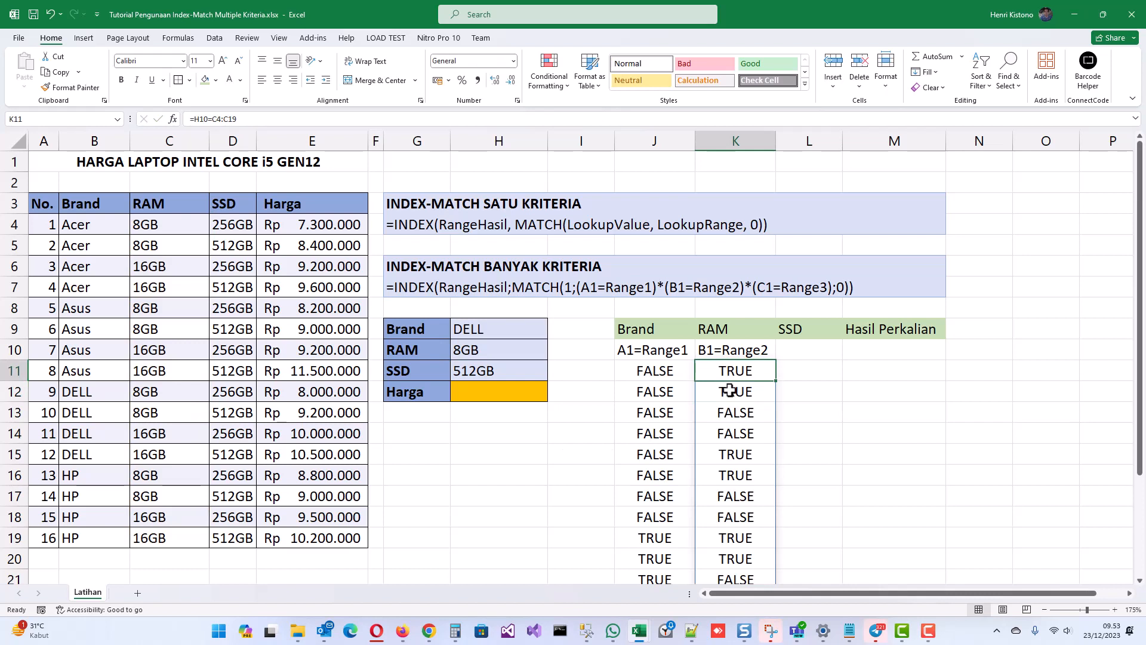
Enter the label C1=Range3 in L10, under the SSD heading of the helper table
click(803, 354)
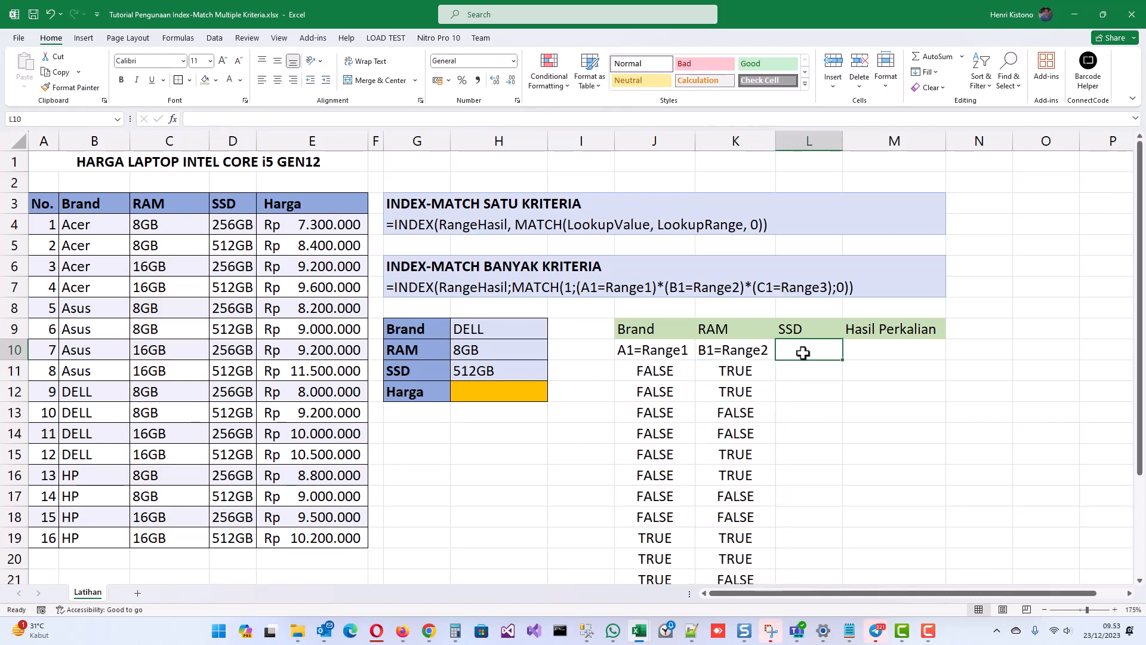
text(C1)
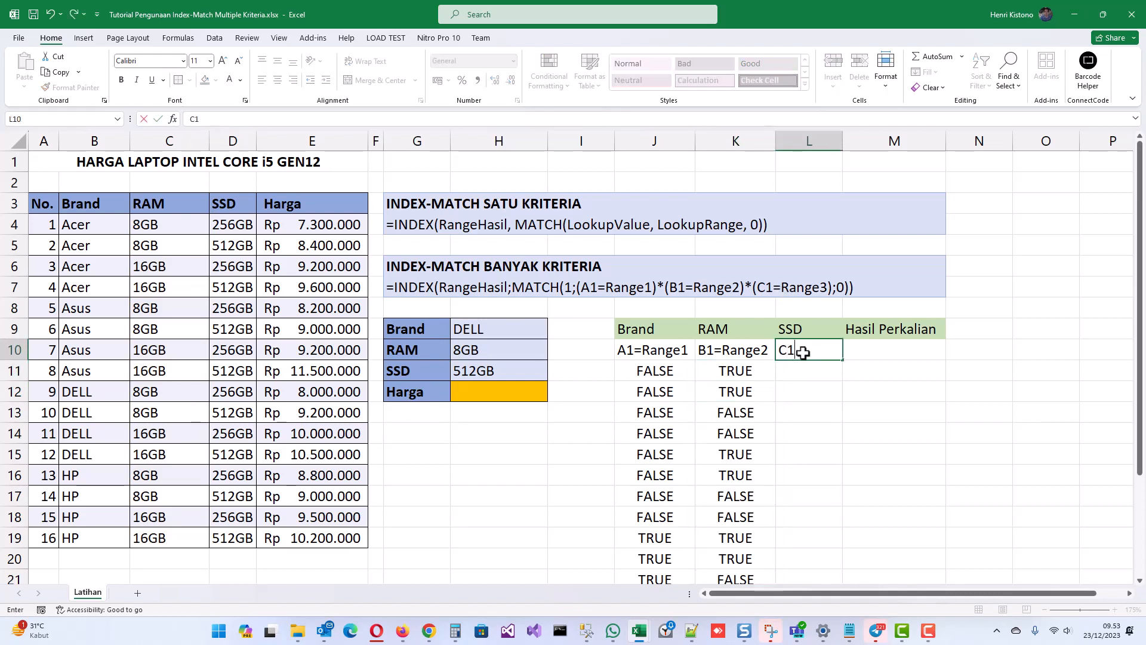
text(=Range3)
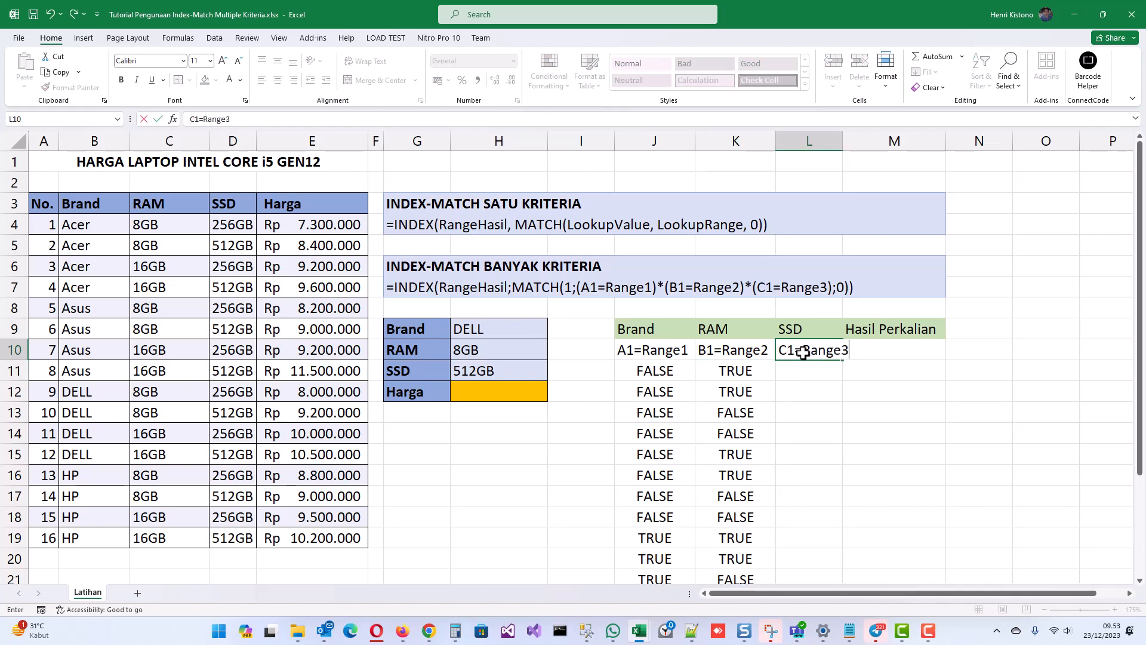
key(Return)
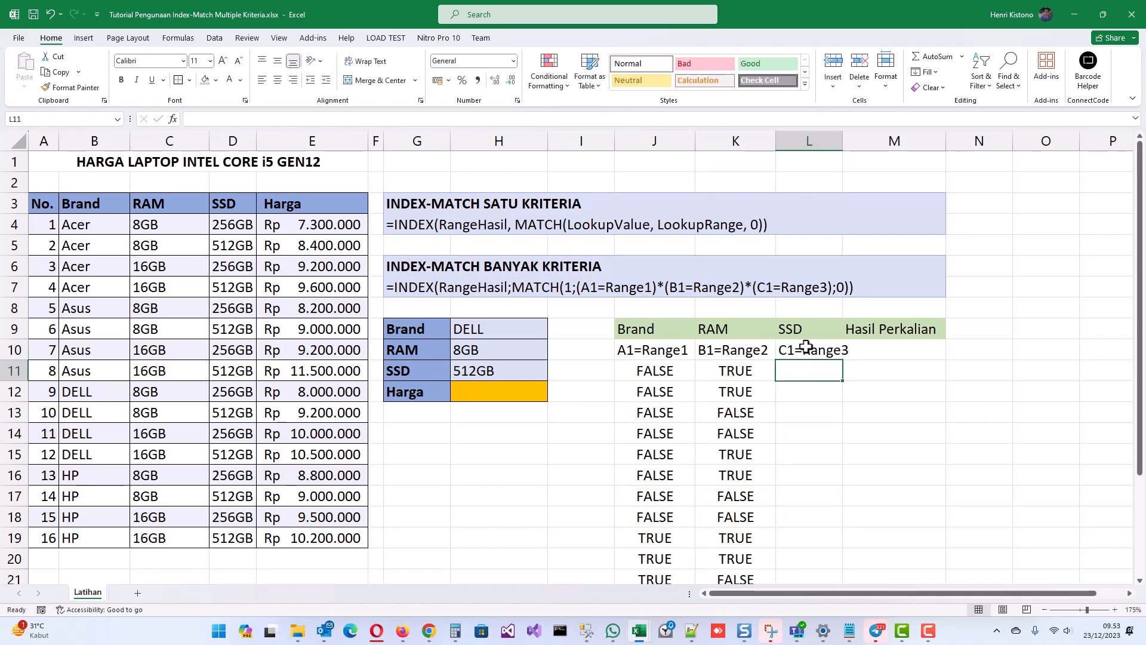
Enter =H11=D4:D19 in L11 to compare the SSD criterion with the SSD column, and fit column L to its contents
text(=)
click(475, 374)
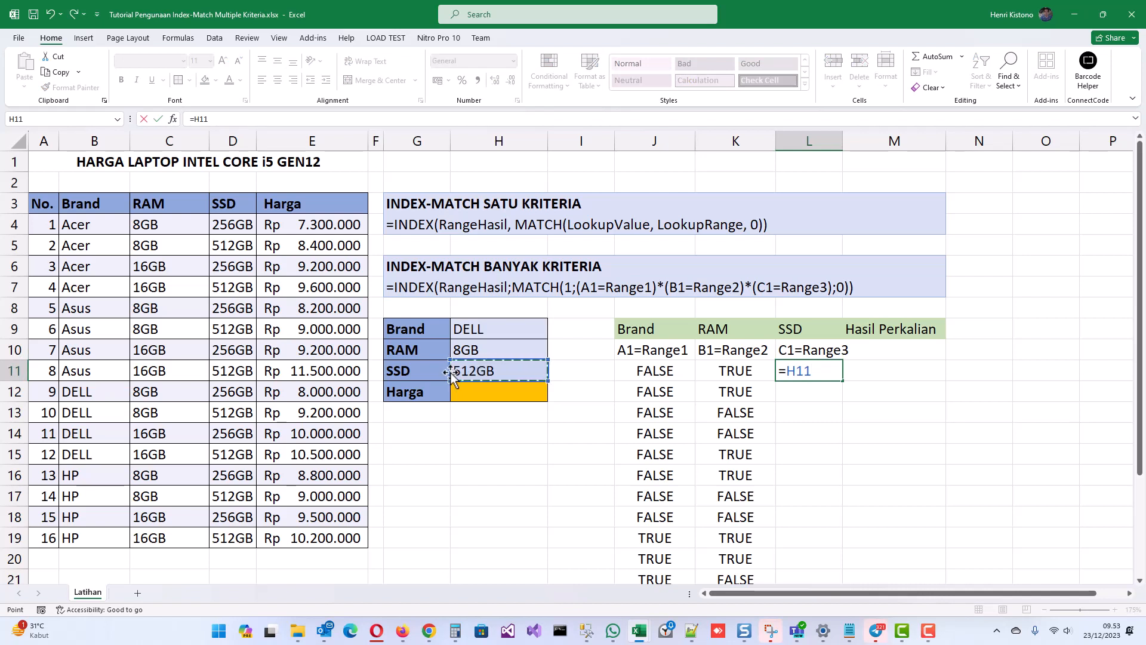
text(=)
drag(237, 224, 235, 531)
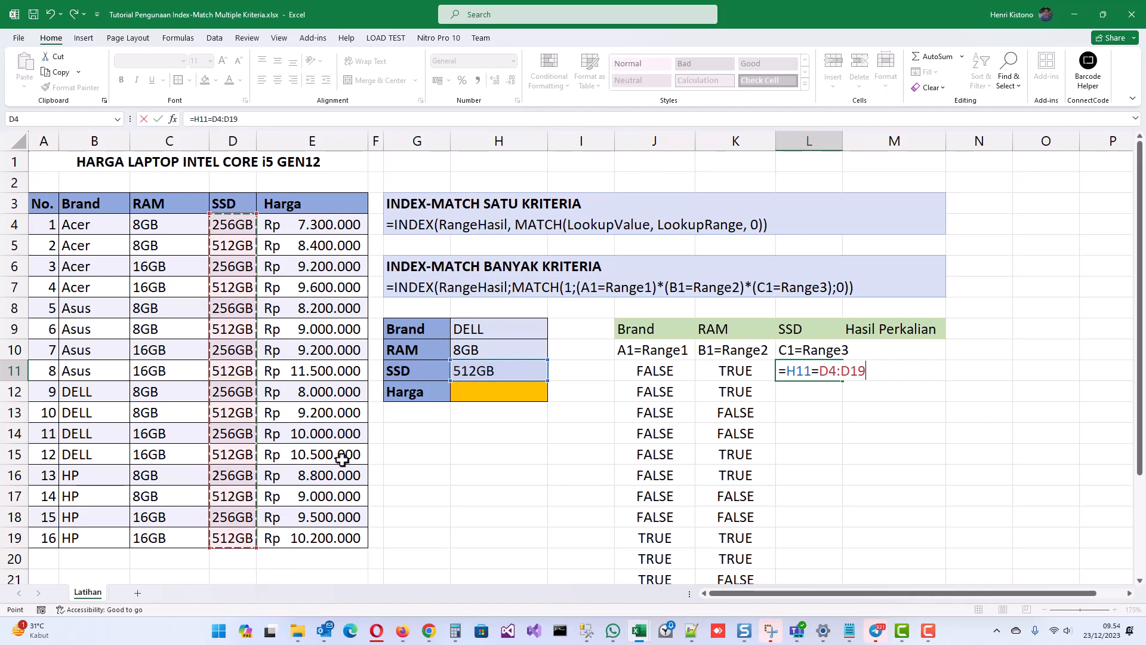
key(Return)
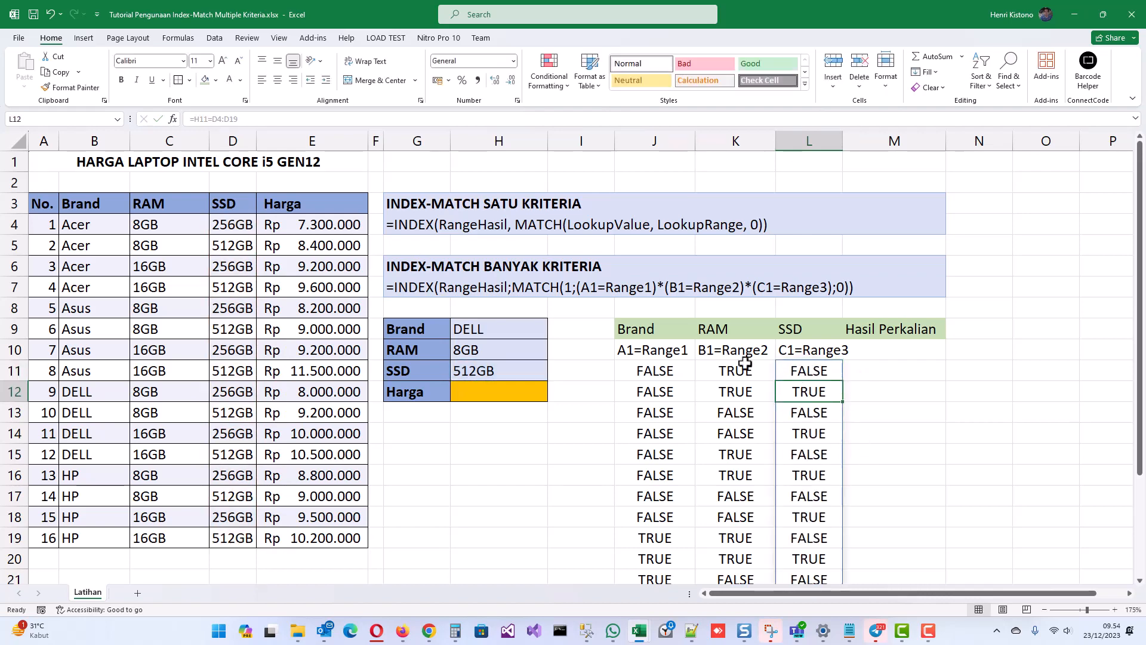
double_click(842, 140)
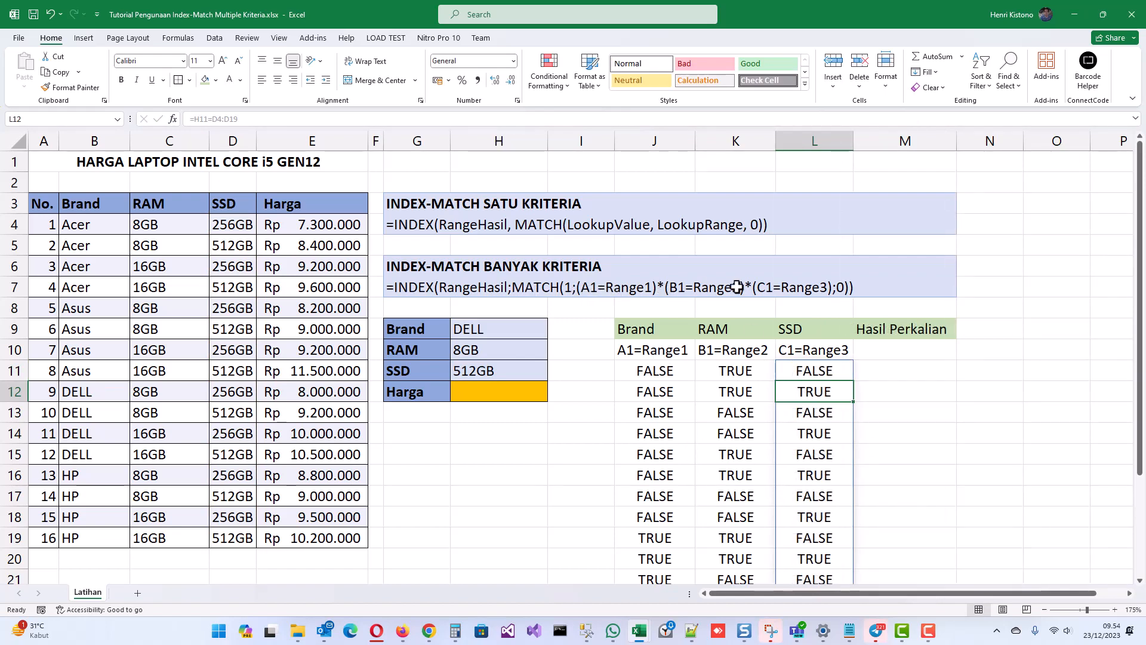
Enter =J11#*K11#*L11# in M11 to multiply the Brand, RAM and SSD comparison results under Hasil Perkalian
click(902, 370)
text(=)
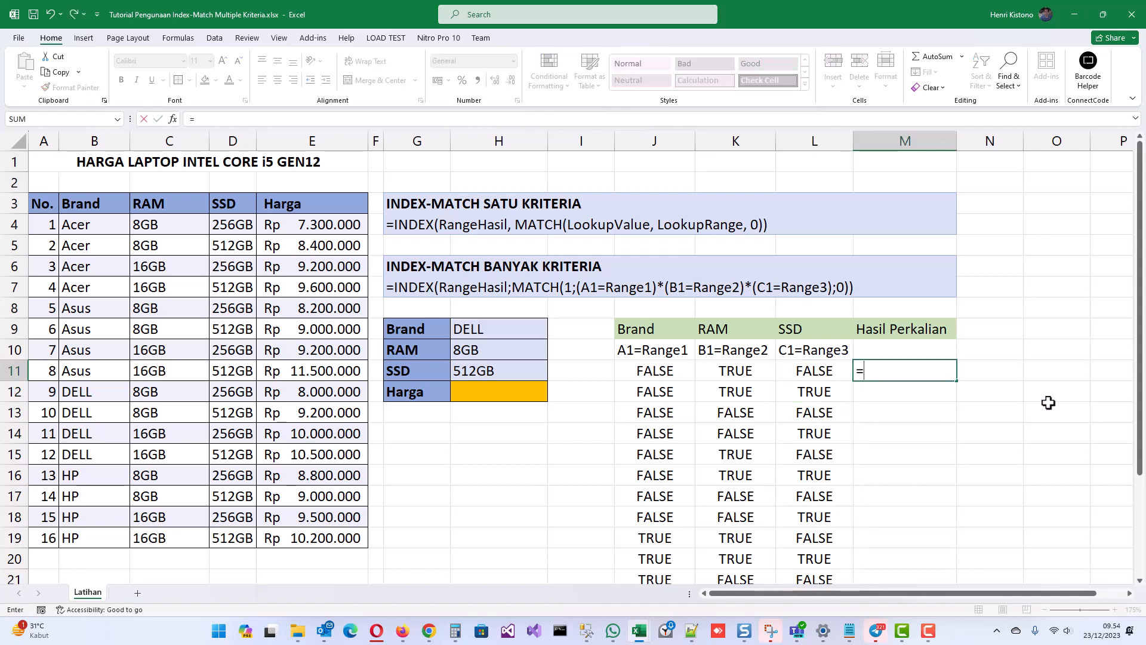
scroll(1046, 402, down, 2)
drag(657, 245, 654, 559)
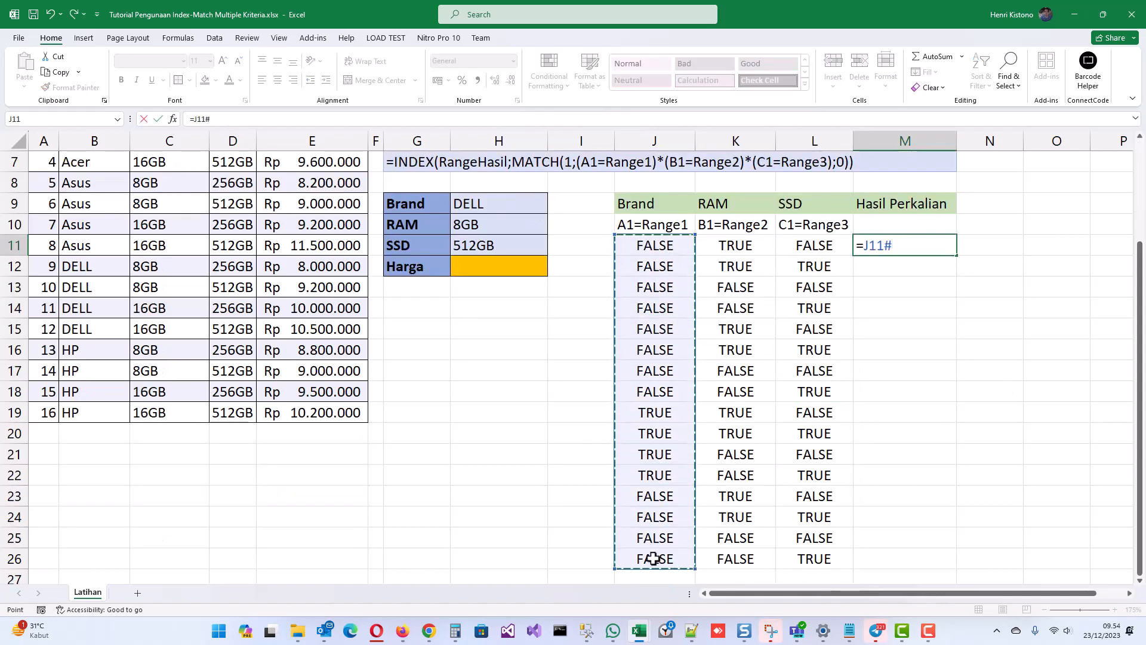
text(*)
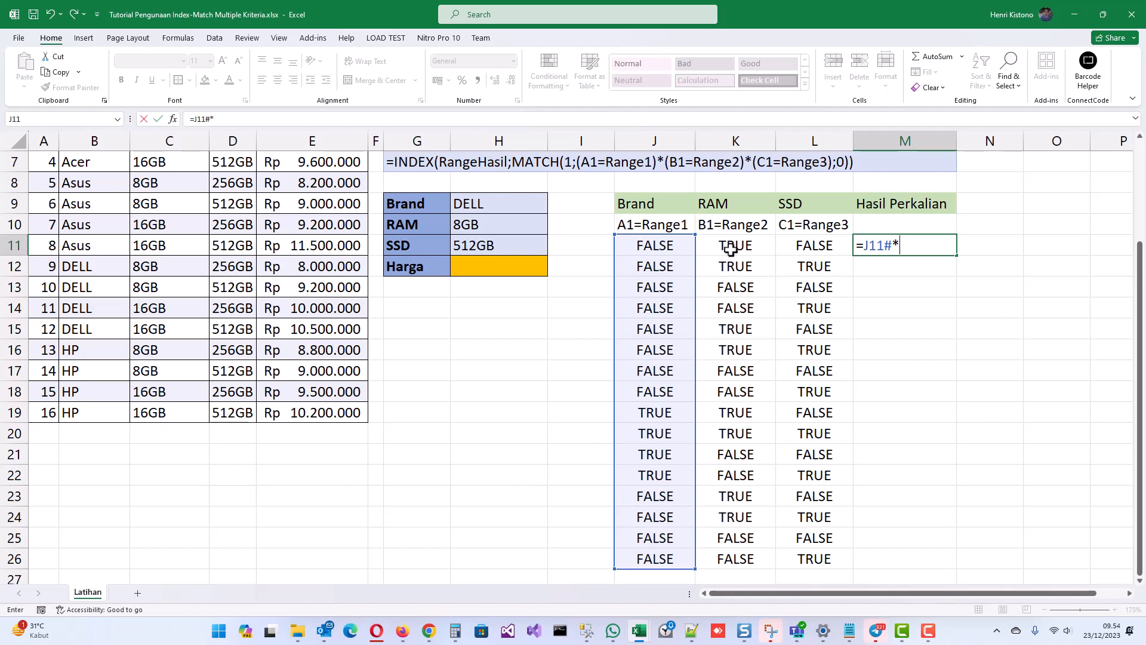
drag(734, 245, 740, 564)
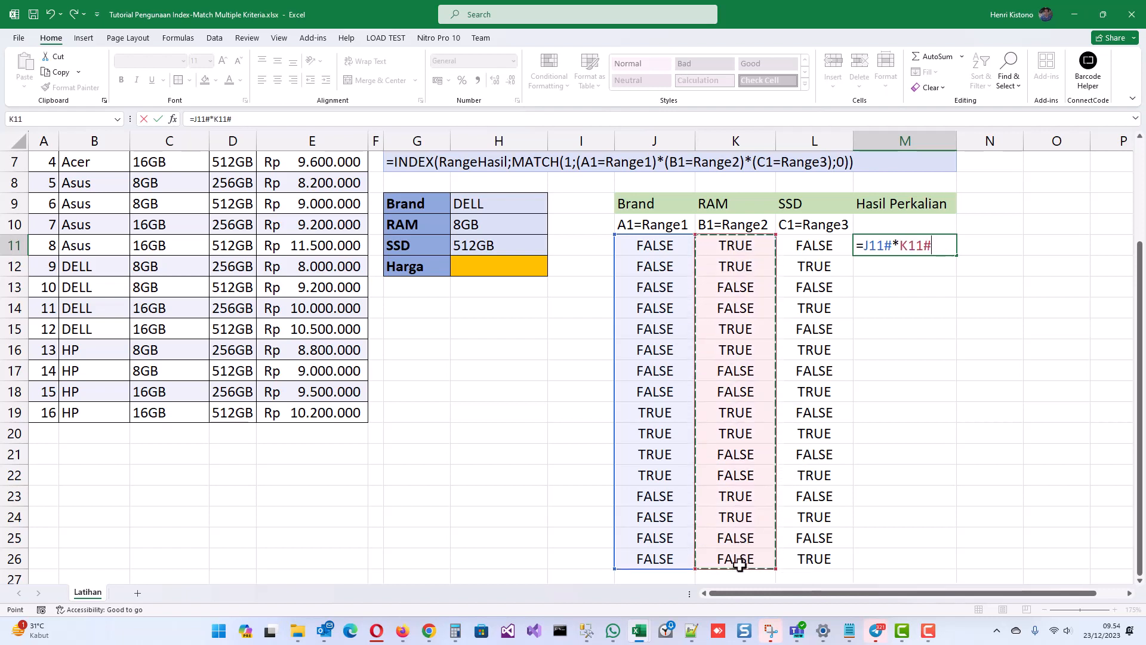
text(*)
drag(819, 247, 814, 555)
key(Return)
Fill J20:M20, the helper row where all three criteria are TRUE, with light green
scroll(885, 475, up, 1)
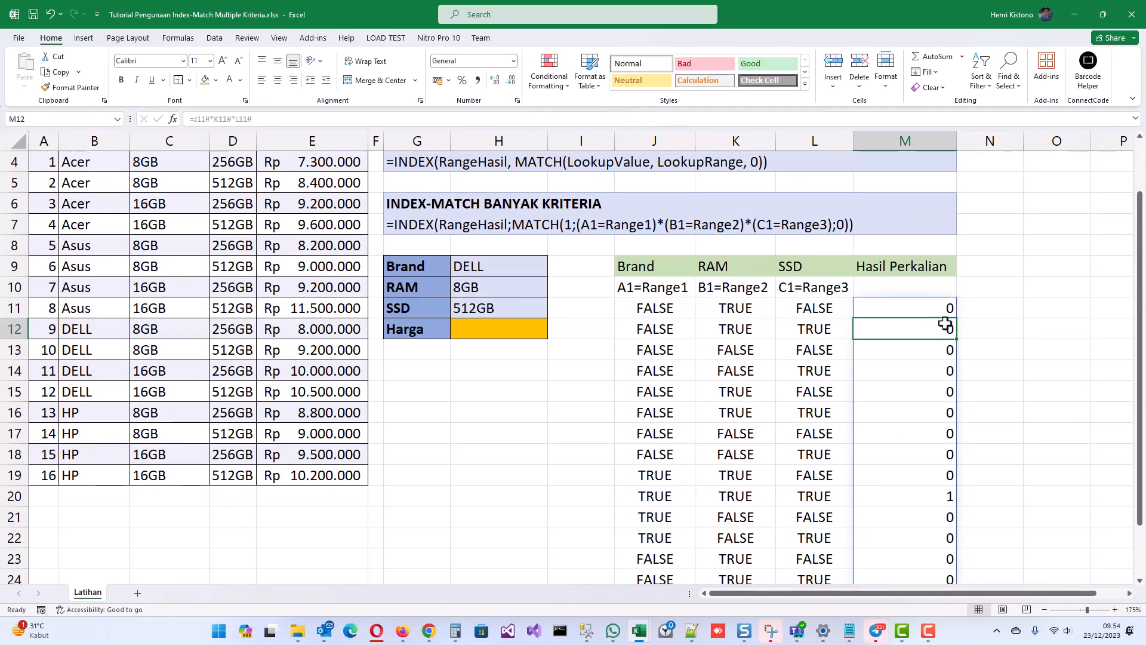
scroll(943, 341, down, 2)
scroll(943, 341, up, 3)
scroll(606, 312, down, 1)
scroll(939, 312, up, 1)
scroll(938, 312, down, 1)
drag(647, 497, 888, 500)
scroll(888, 497, up, 1)
click(206, 80)
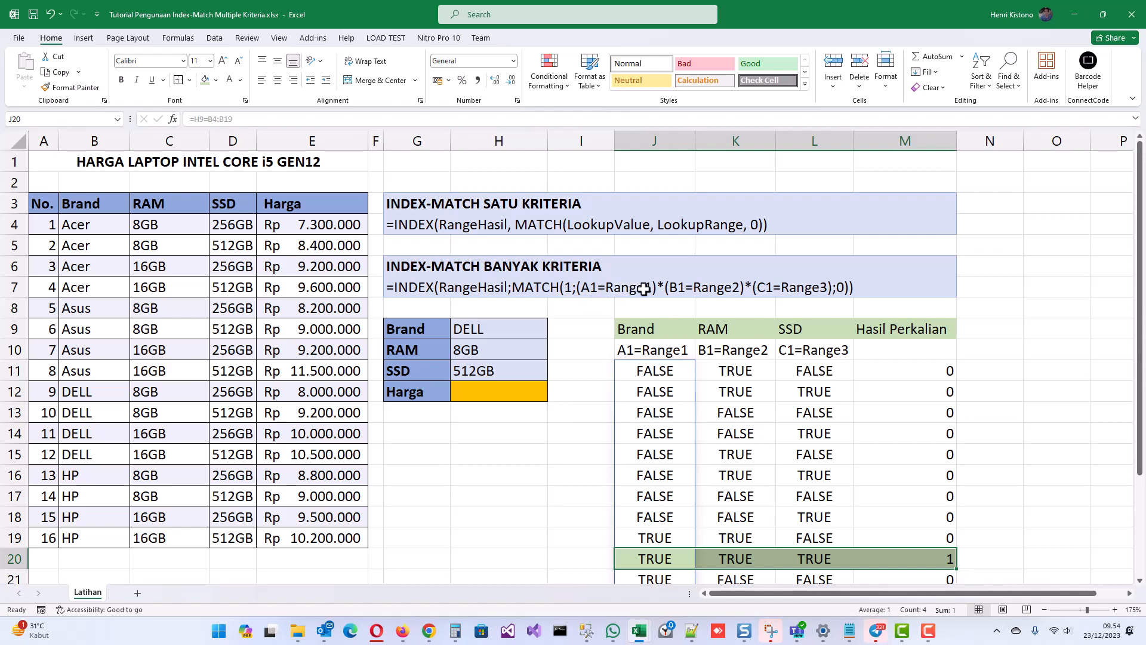
Select the Hasil Perkalian results M11:M26 and examine them against the MATCH part of the multiple-criteria formula
click(912, 371)
scroll(912, 374, down, 1)
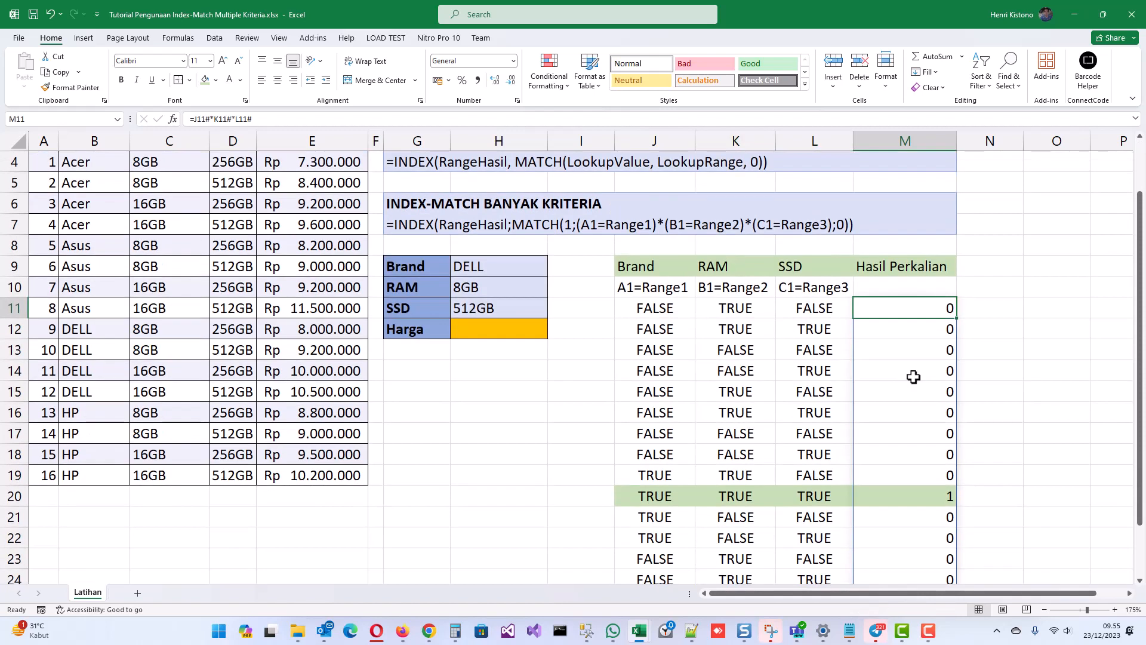
scroll(913, 422, down, 2)
shift+click(915, 499)
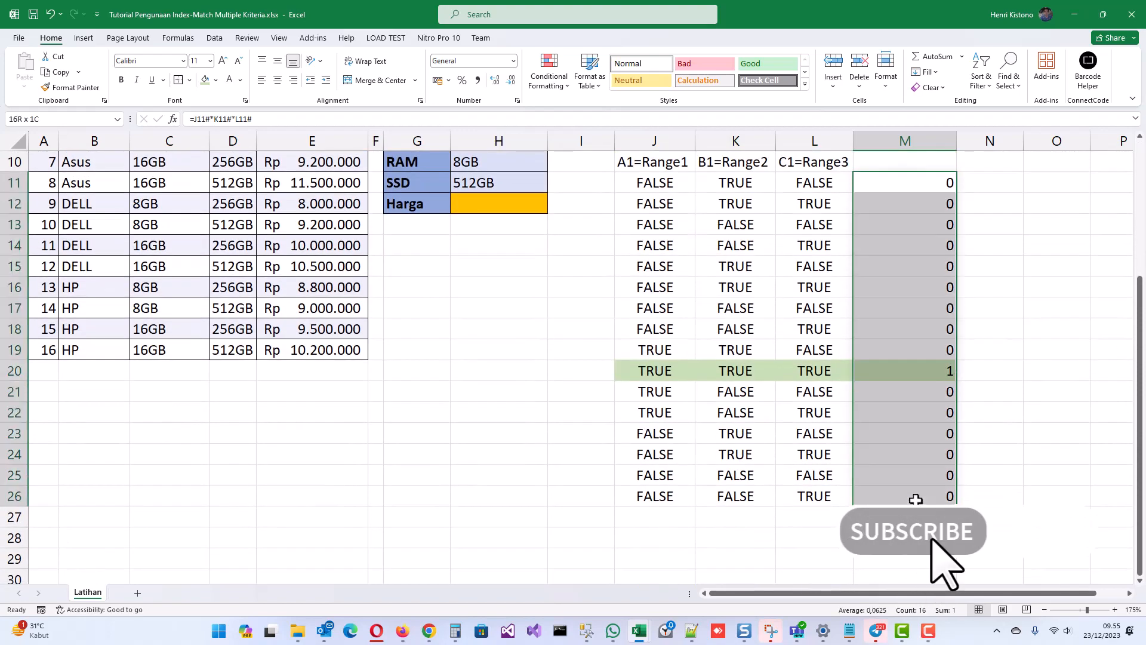
scroll(915, 500, up, 3)
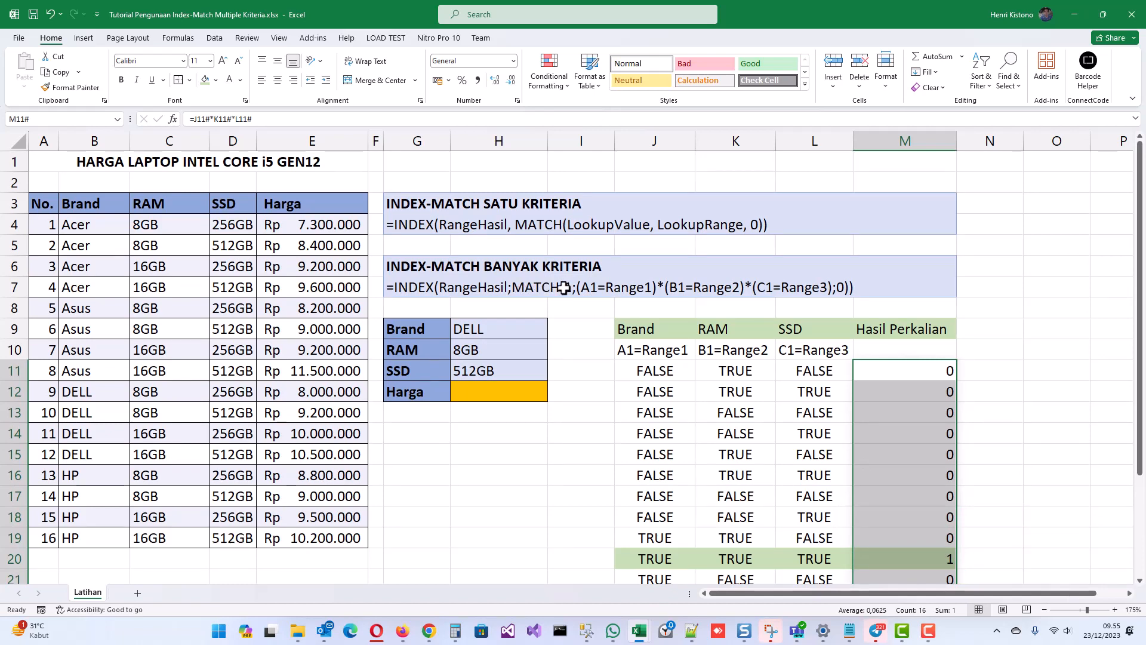
click(908, 374)
scroll(911, 384, down, 2)
shift+click(923, 559)
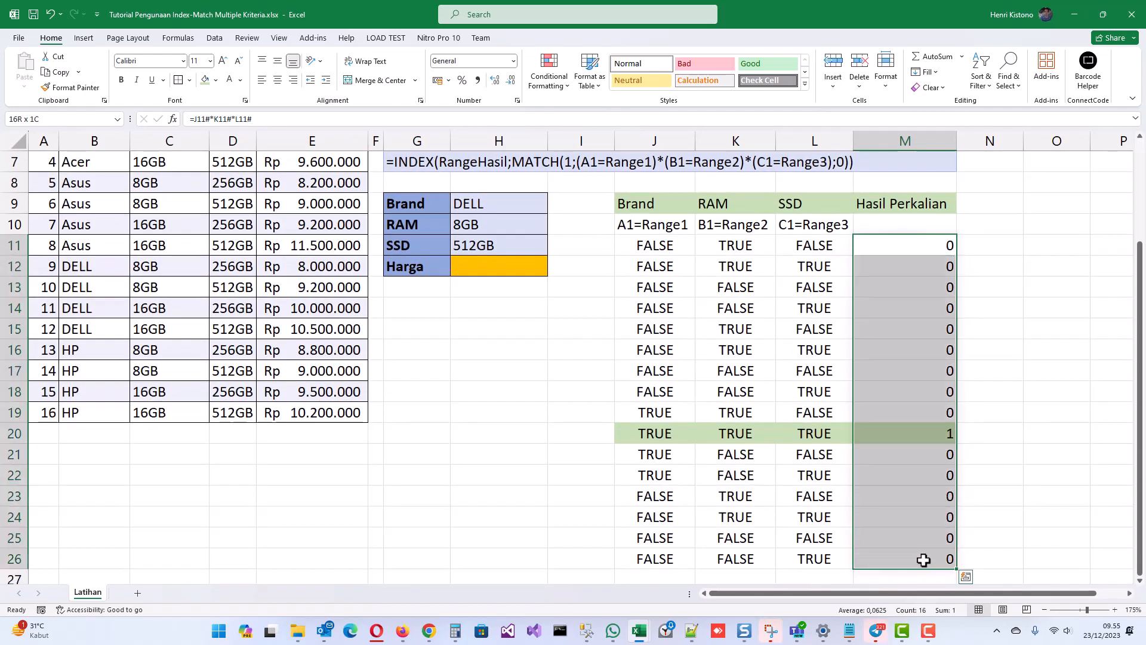
scroll(913, 514, up, 2)
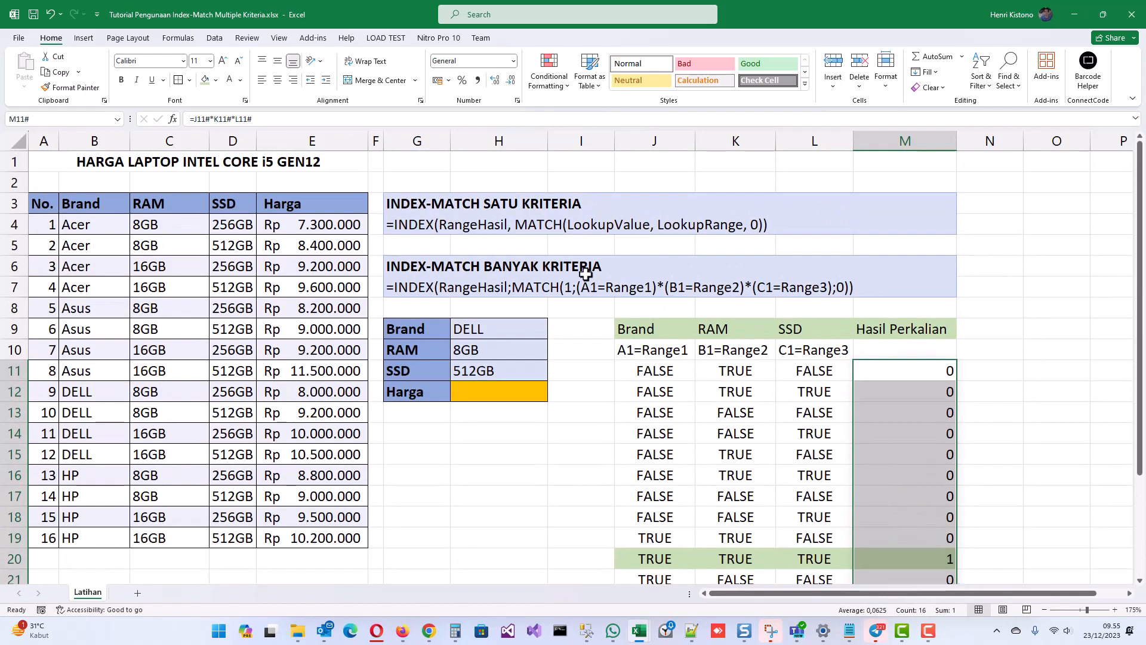
Step through the Hasil Perkalian values from M11 down to M20 to count the position of the 1
click(906, 372)
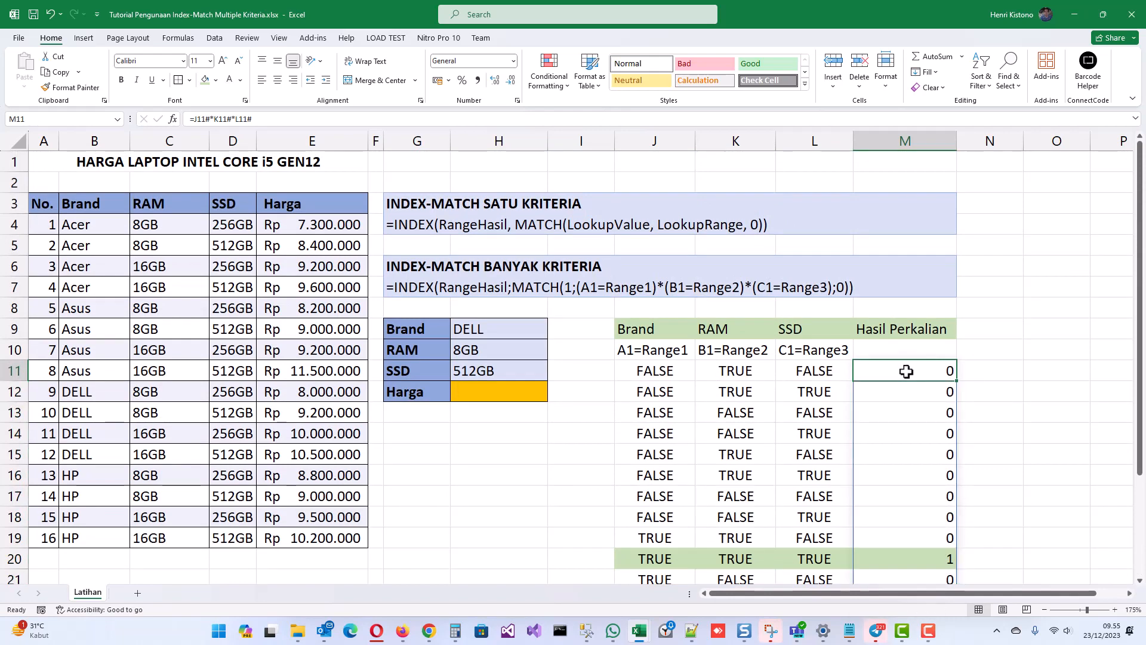
key(Down)
key(Down)
key(Down)
key(Down)
key(Down)
key(Down)
key(Down)
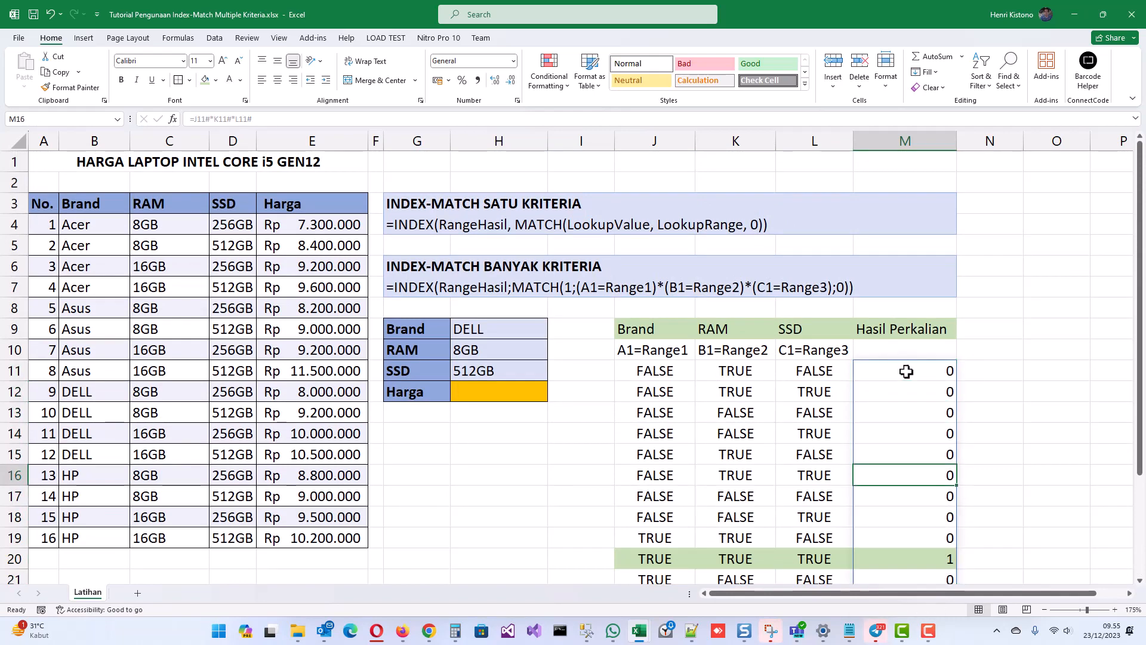
key(Down)
key(Down)
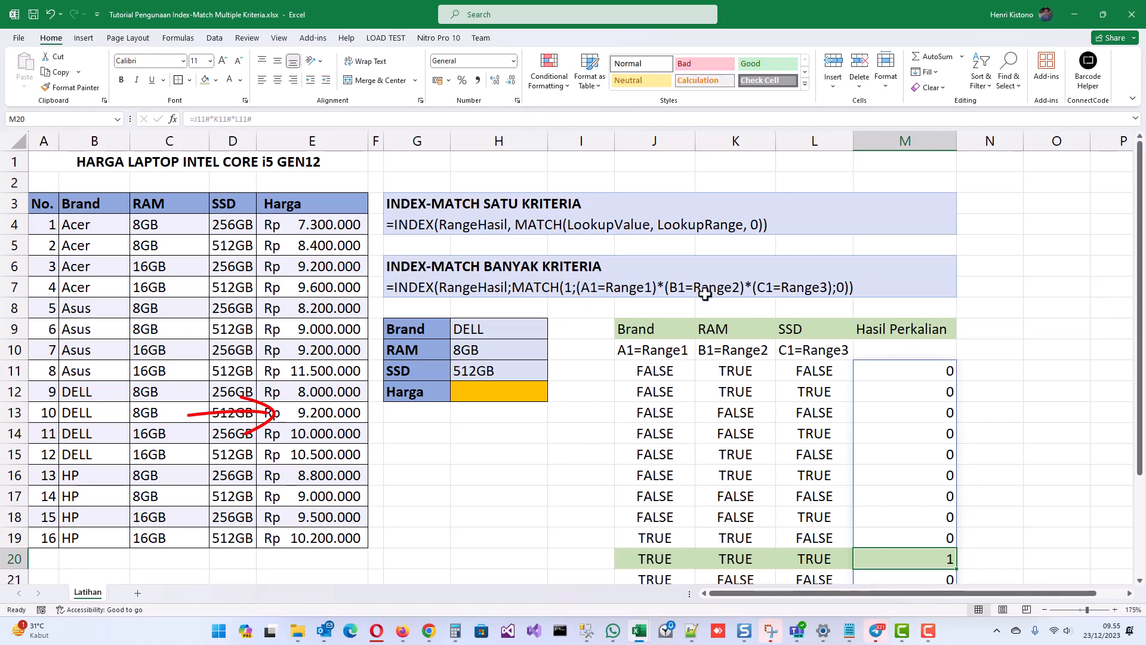
Reselect M11:M26 to review it as the lookup array that MATCH searches for the value 1
click(907, 377)
scroll(907, 377, down, 2)
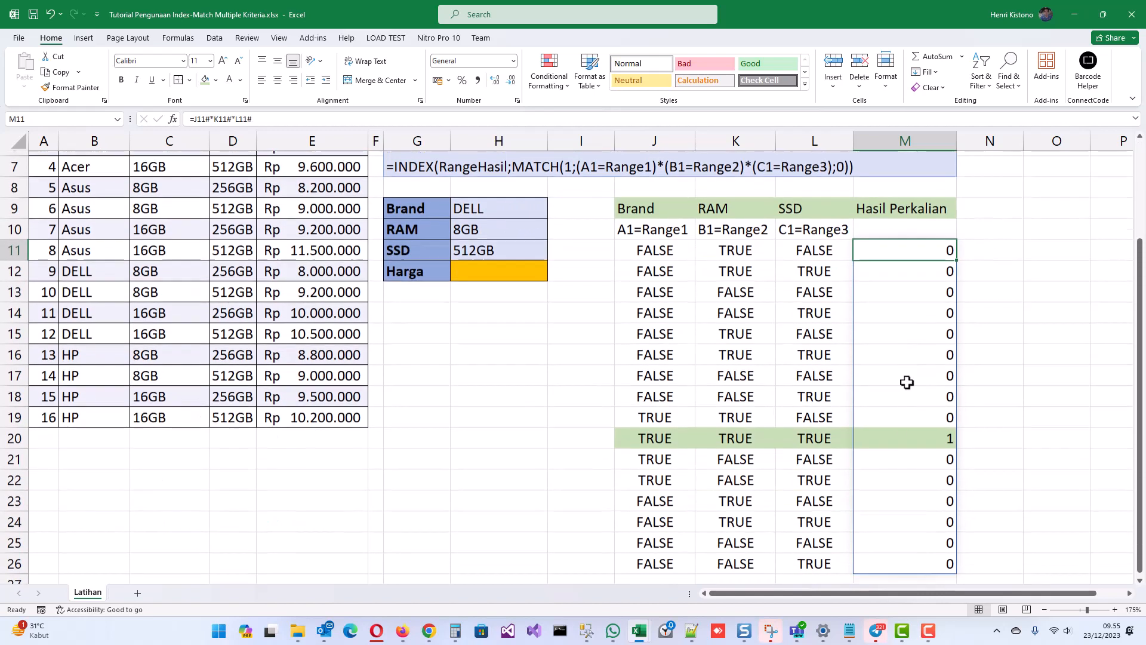
shift+click(905, 555)
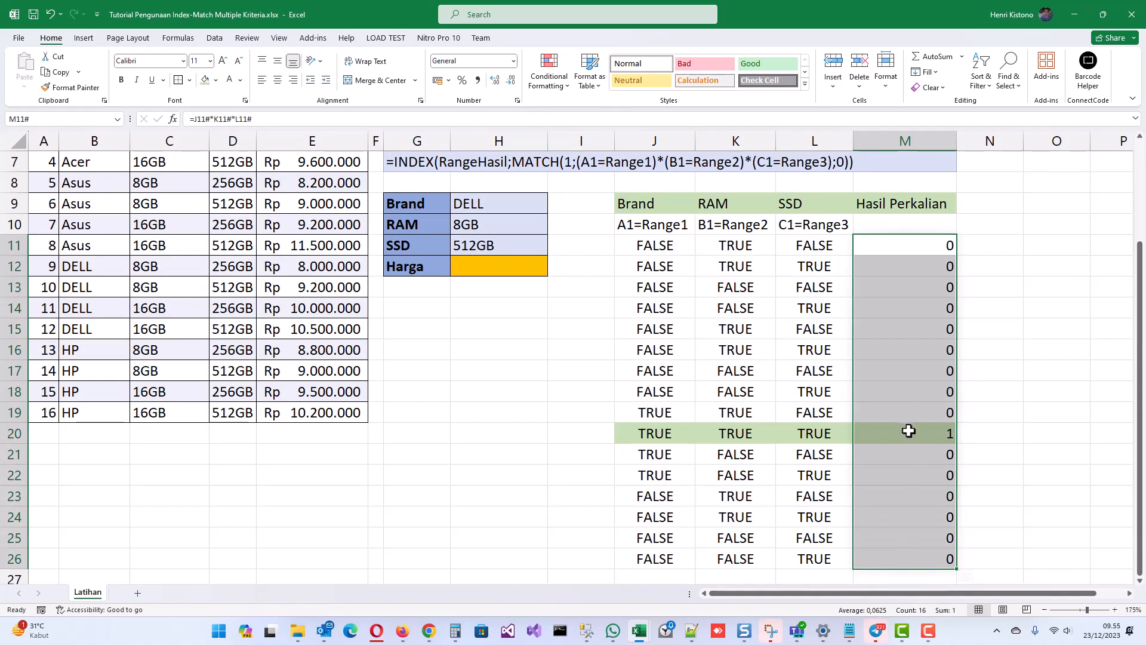
scroll(907, 429, up, 2)
scroll(877, 358, down, 1)
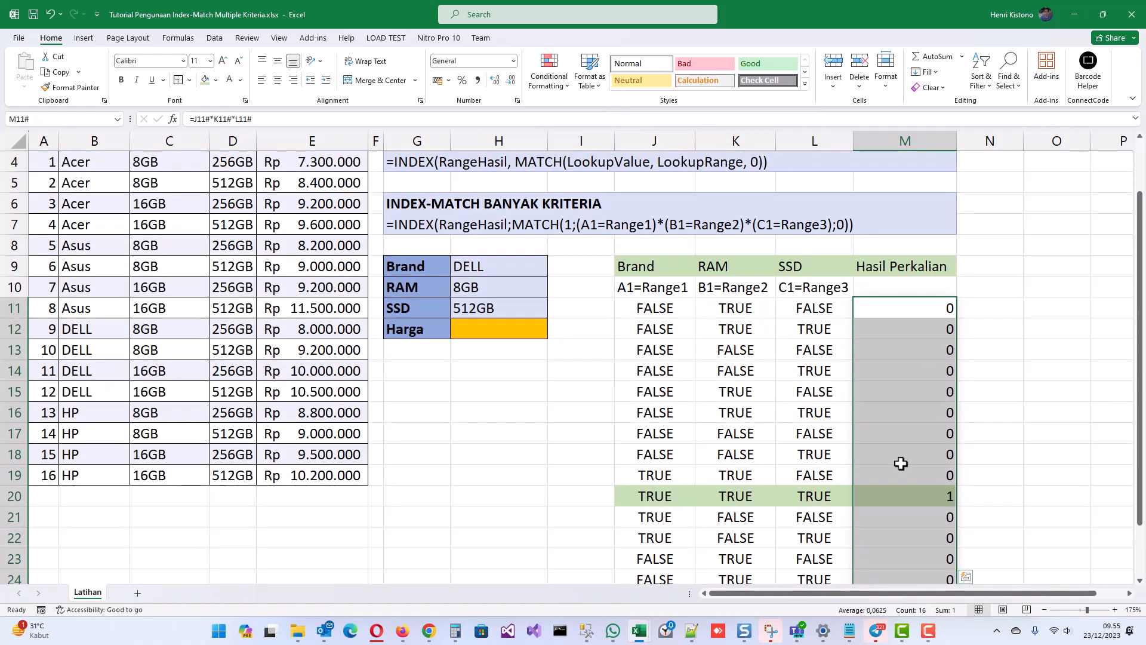
scroll(561, 289, up, 1)
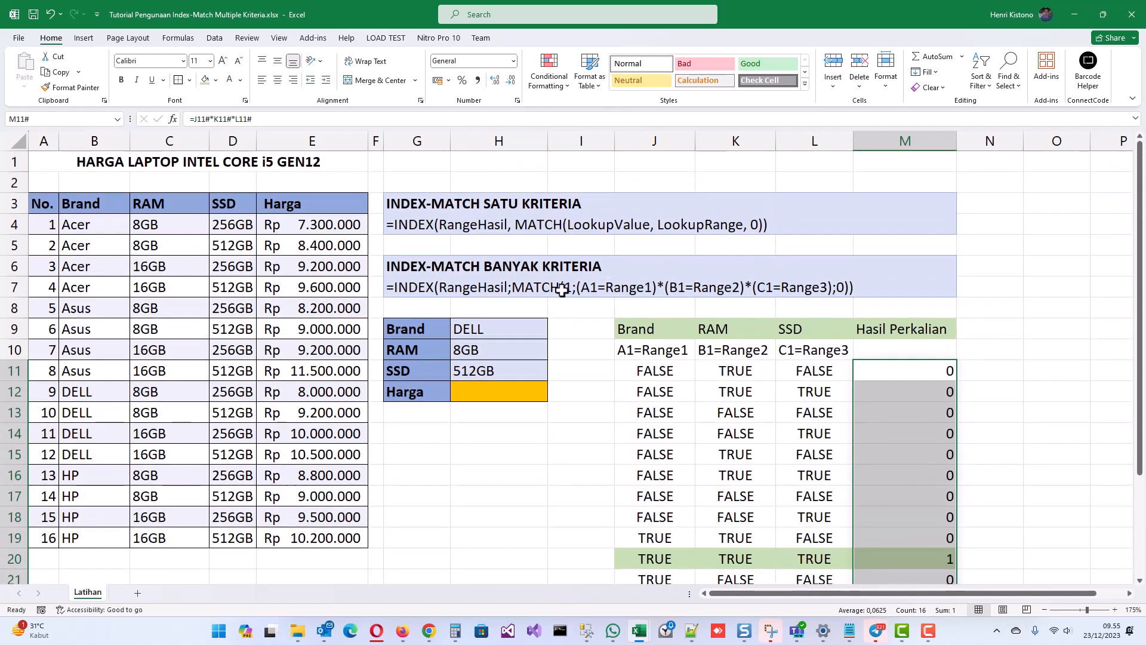
Trace the Harga column from E4 down to E13 to locate the price at the matched position
click(327, 227)
drag(328, 231, 324, 354)
click(324, 354)
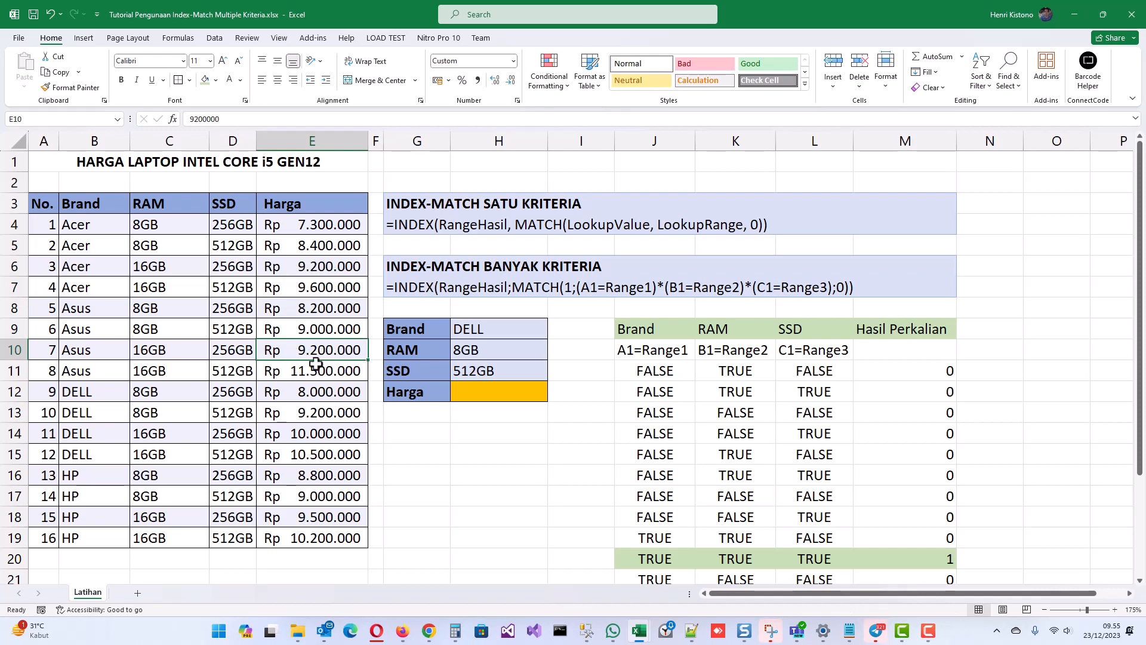
click(327, 416)
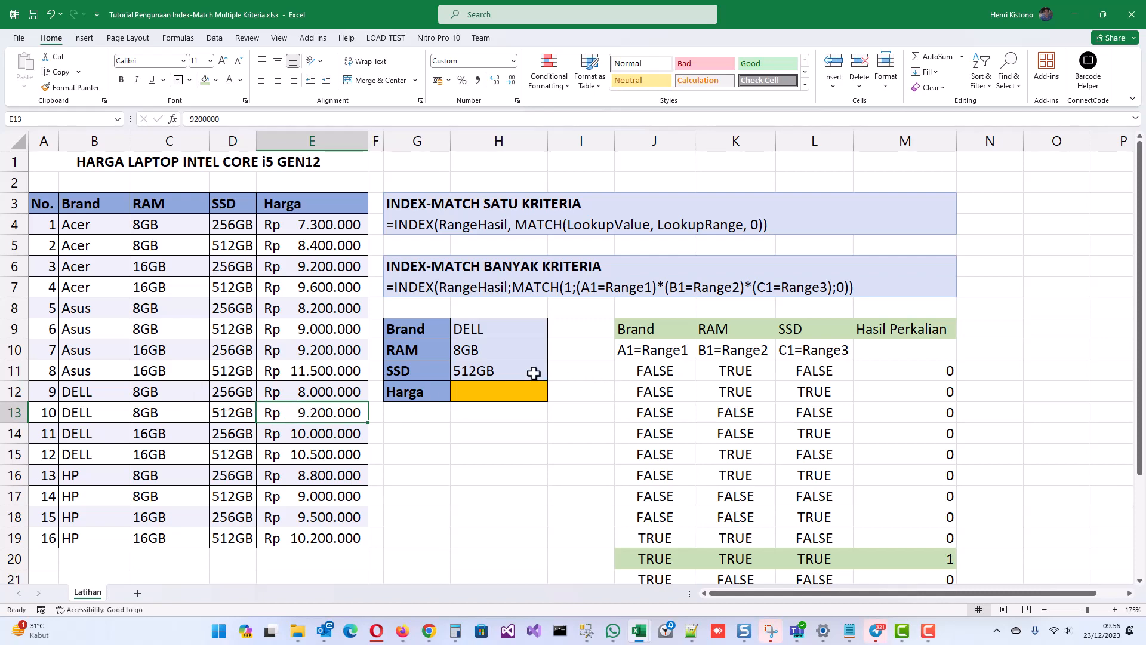
Begin the Harga formula in H12 with =INDEX(E4:E19;MATCH(1, using the price column as the result range
click(477, 392)
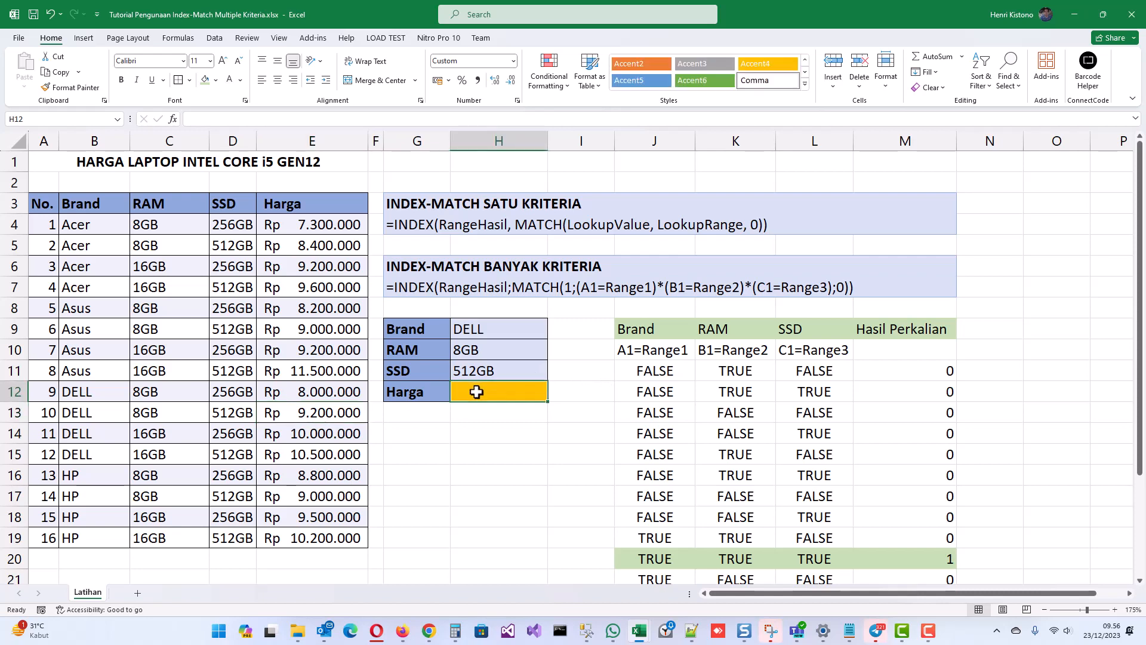
key(F2)
text(=)
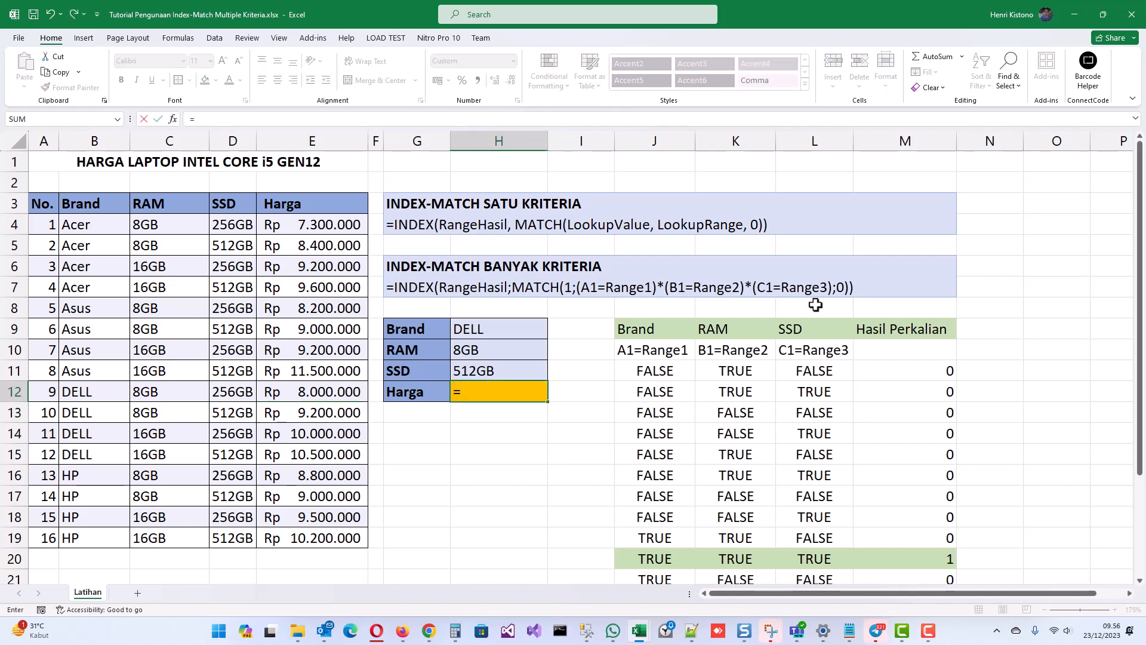
text(index()
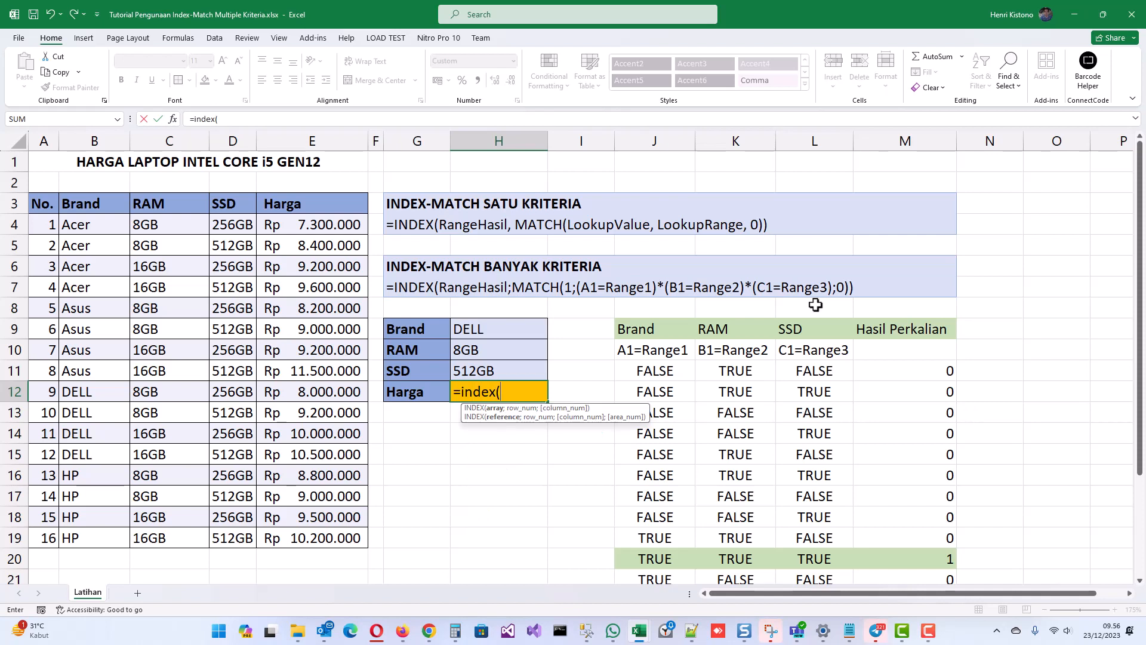
drag(330, 226, 313, 533)
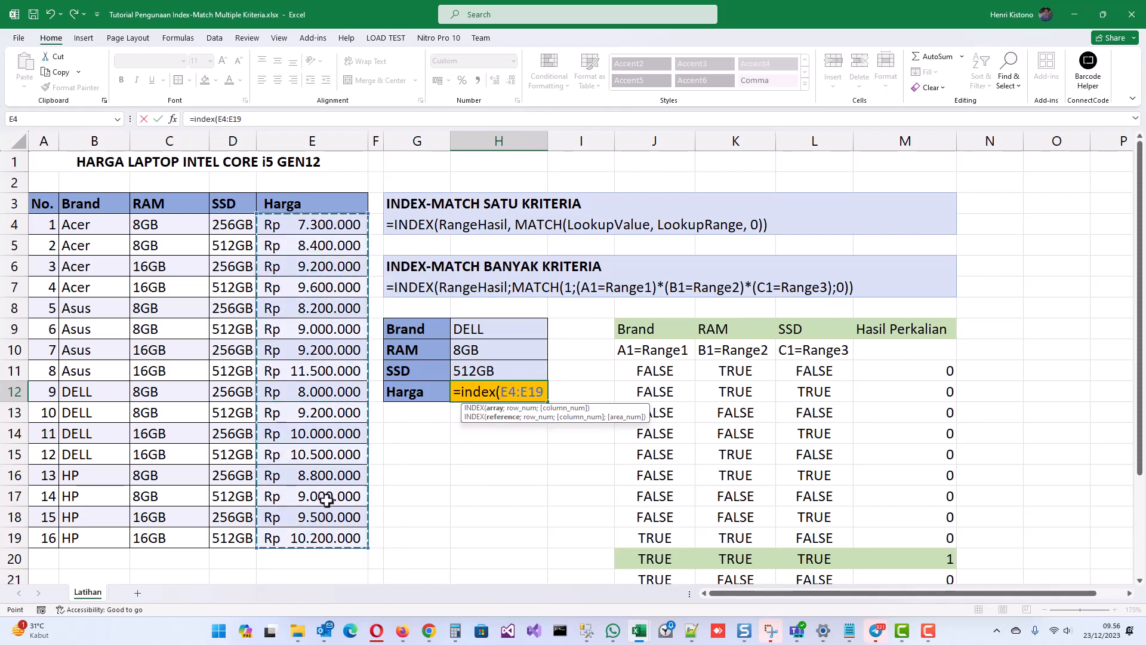
text(;match)
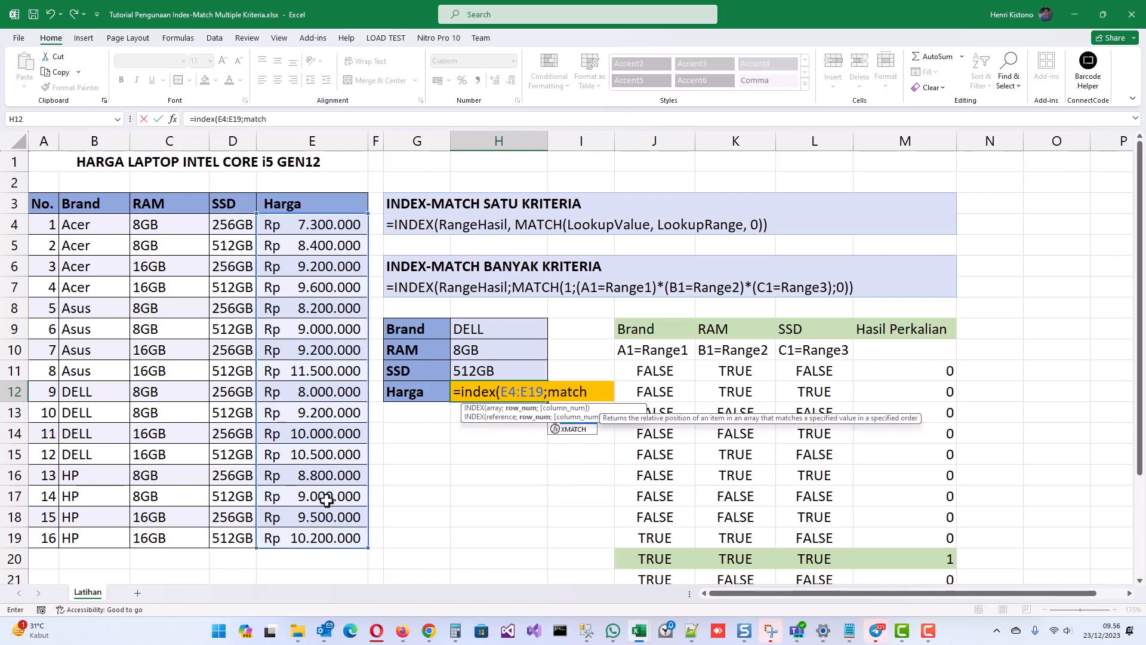
text((1)
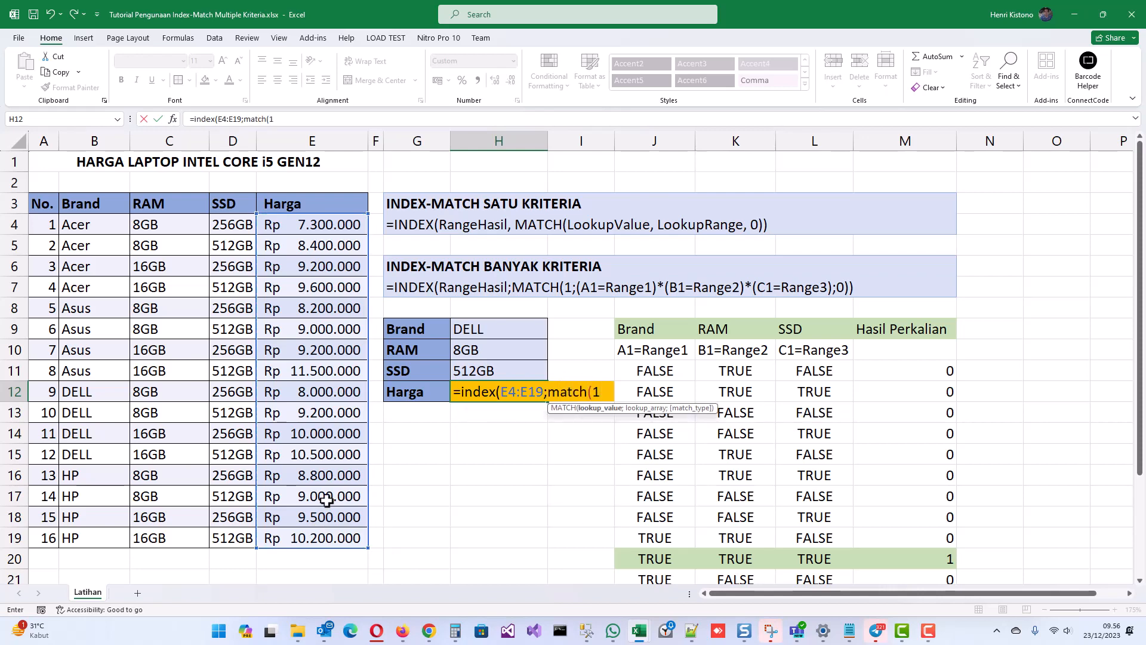
Add the brand comparison H9=B4:B19 as the first bracketed condition of the MATCH lookup array
text(;()
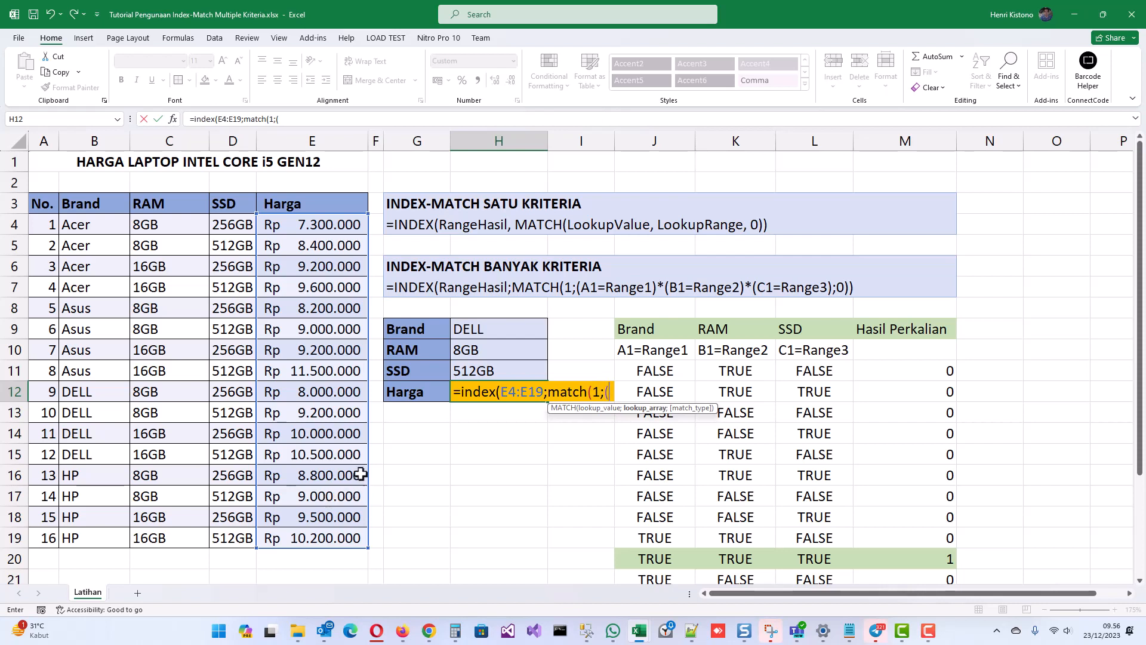
click(477, 326)
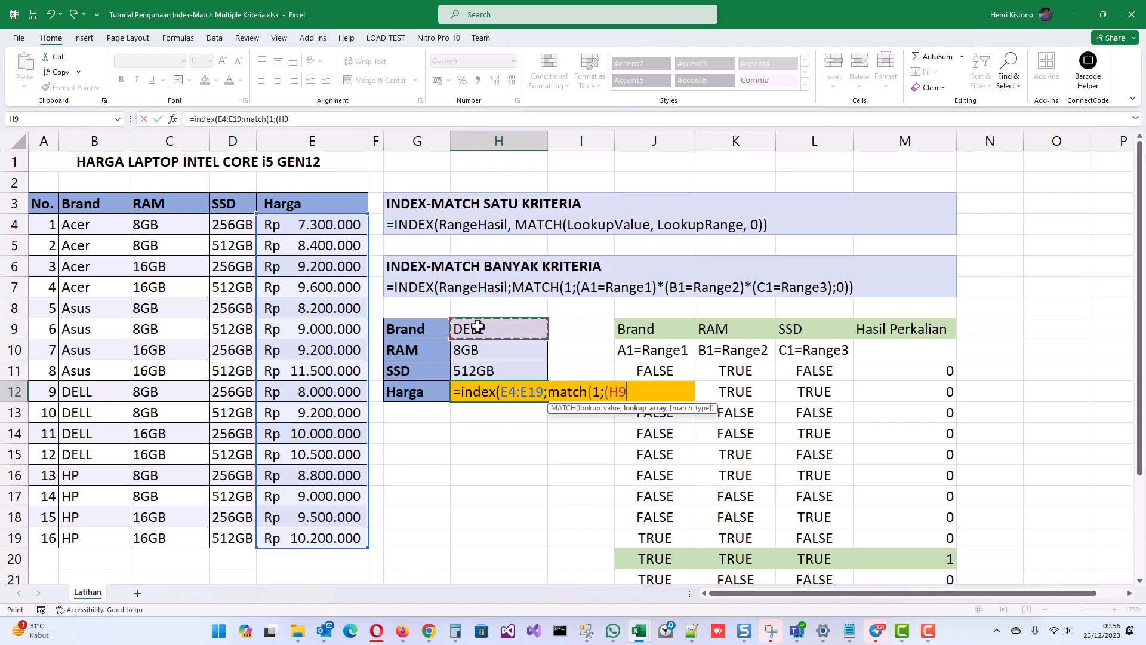
text(=)
drag(67, 222, 106, 536)
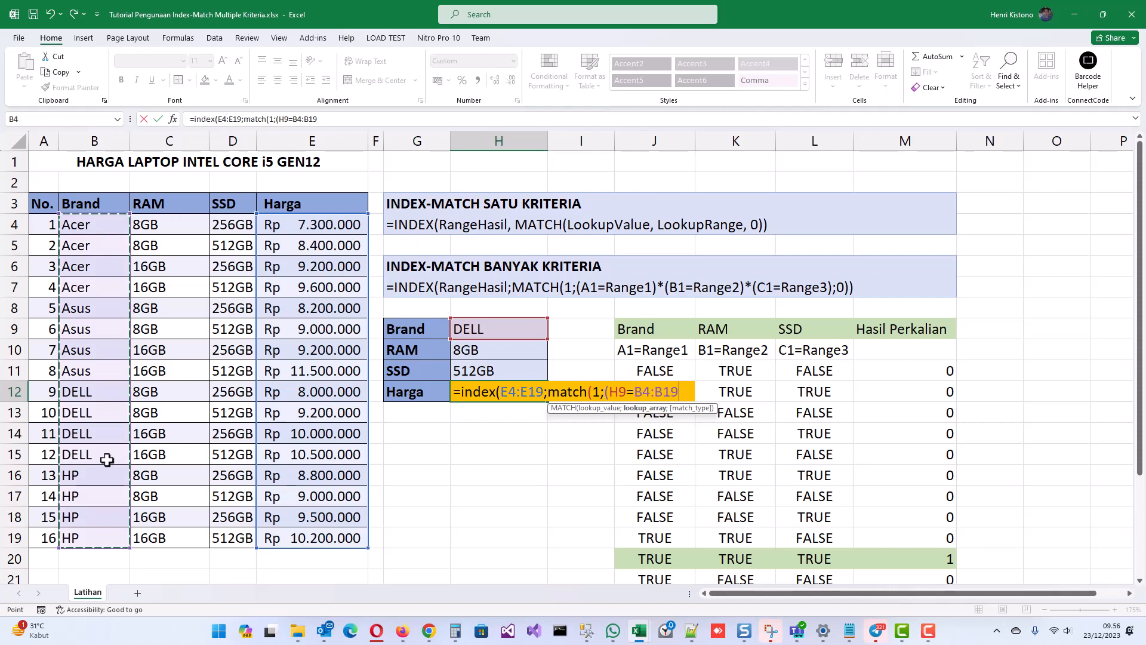
Multiply the brand condition by a second bracketed condition comparing the RAM criterion, H10=C4:C19
text()*()
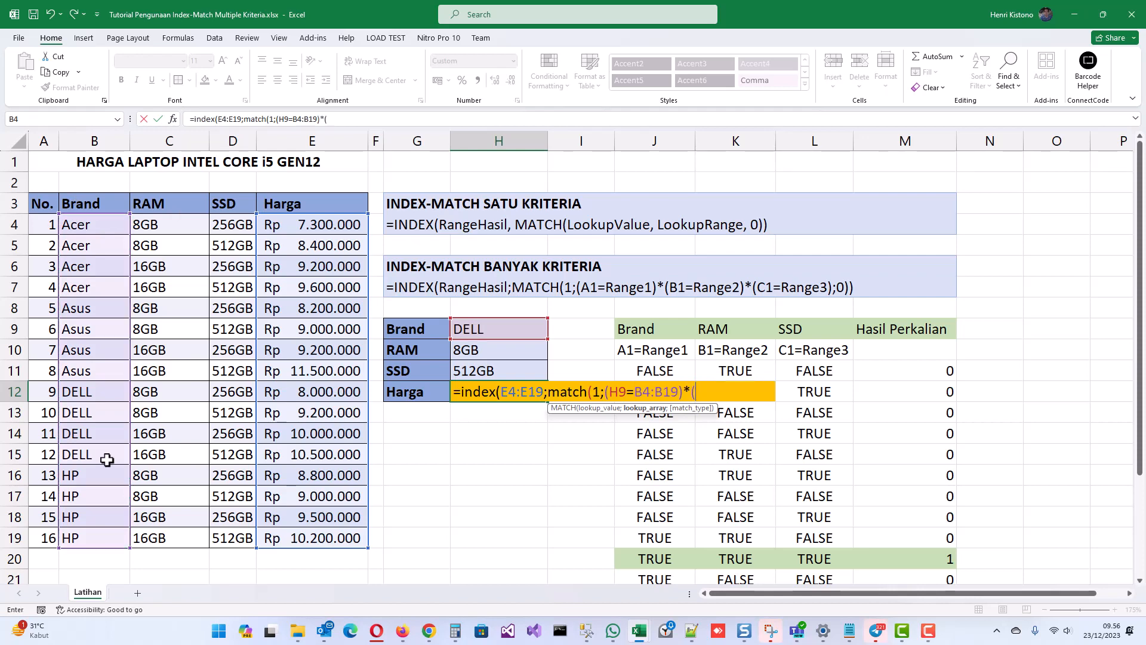
click(490, 352)
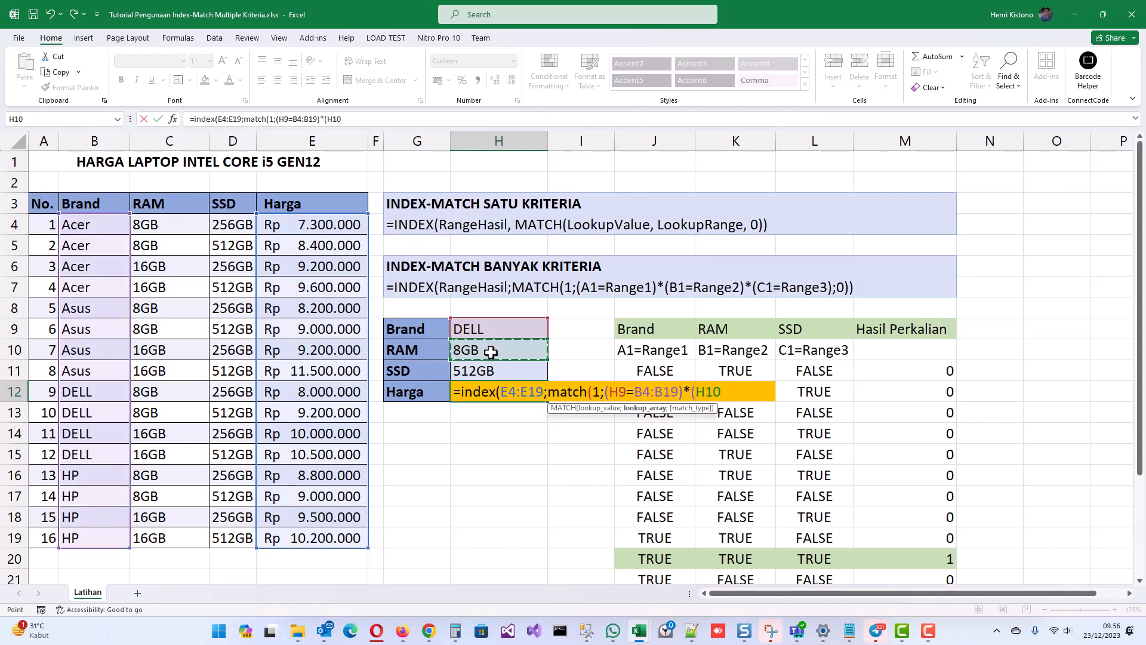
text(=)
click(169, 227)
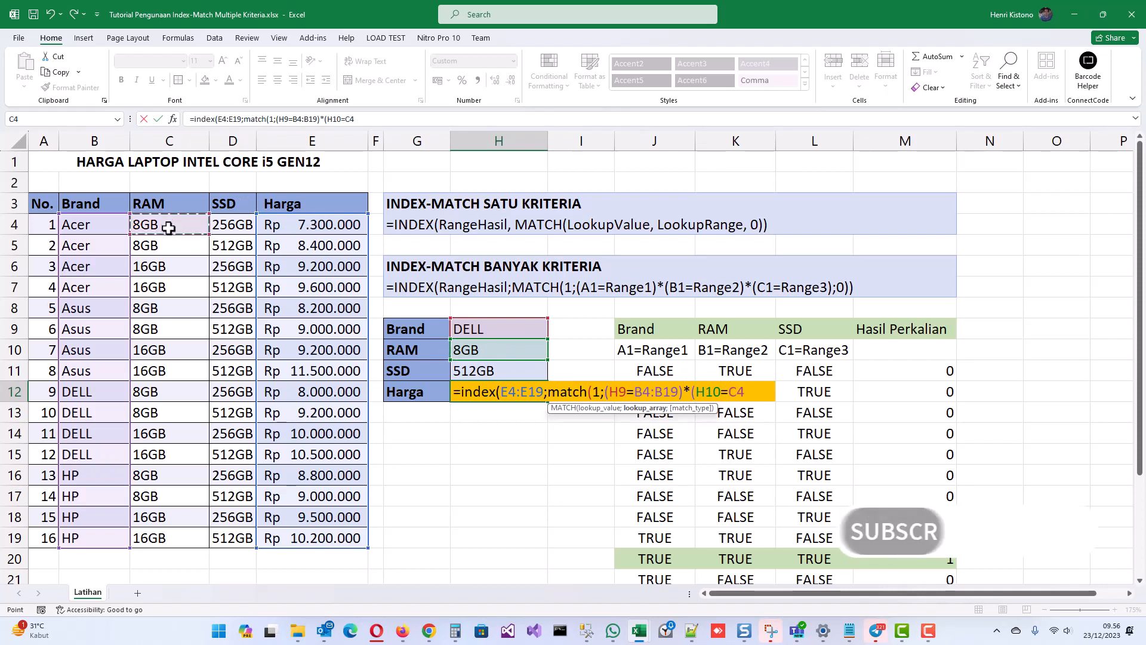
drag(169, 227, 161, 540)
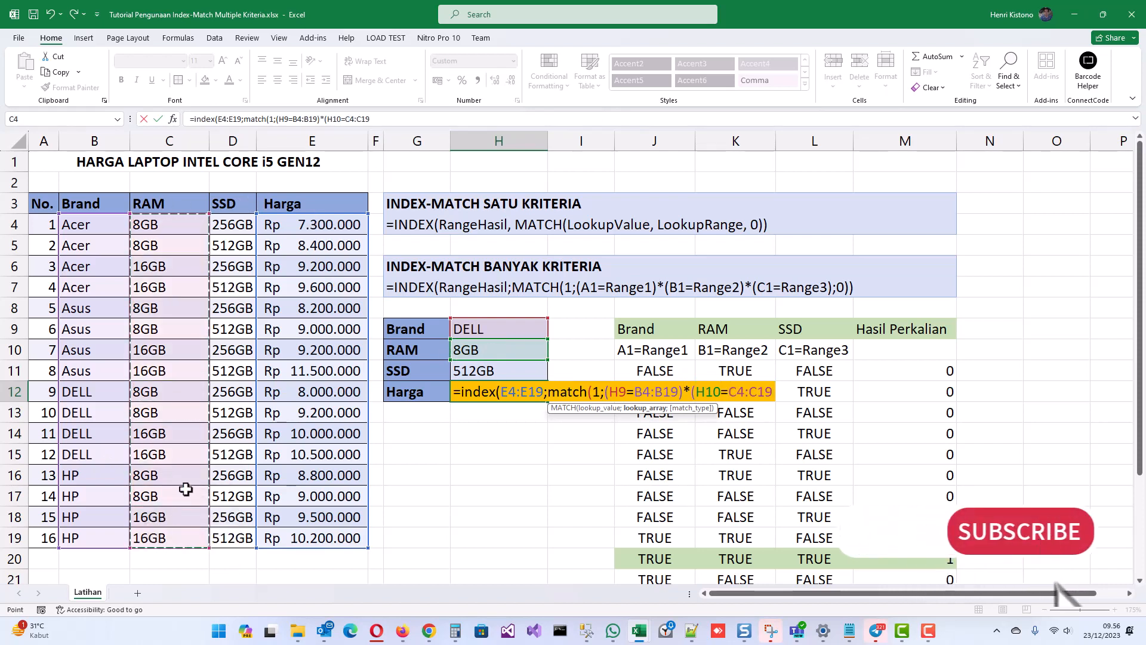
Multiply in the bracketed SSD condition H11=D4:D19, and complete the Harga formula in H12 with match type 0
text()*)
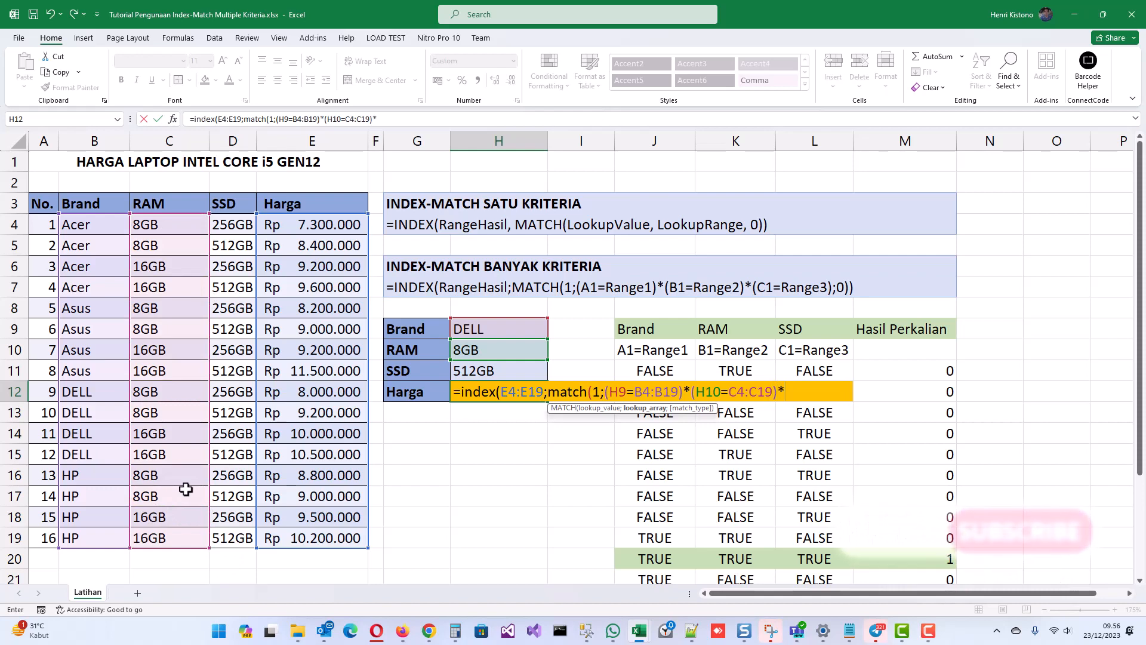
text(()
click(473, 372)
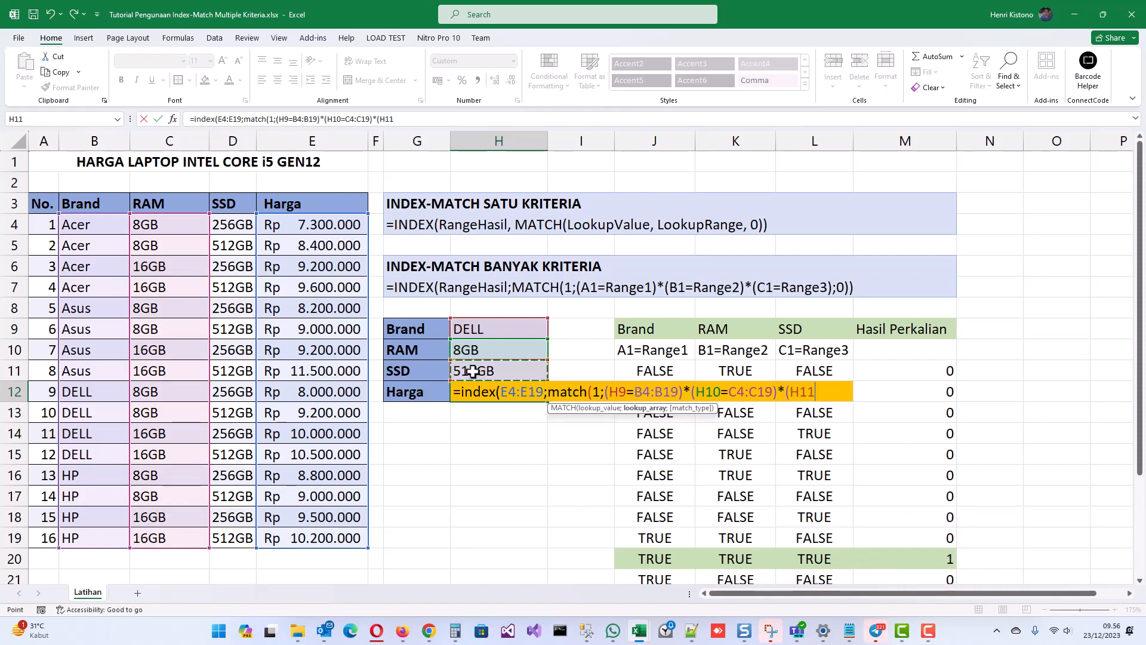
text(=)
click(231, 225)
drag(231, 225, 230, 537)
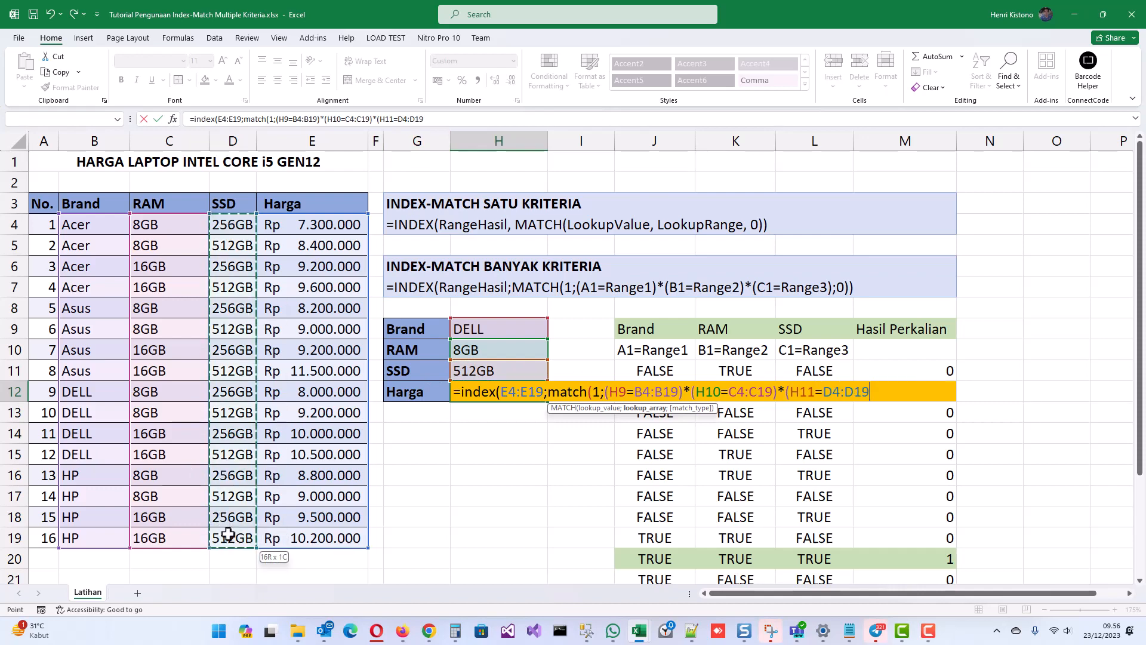
text())
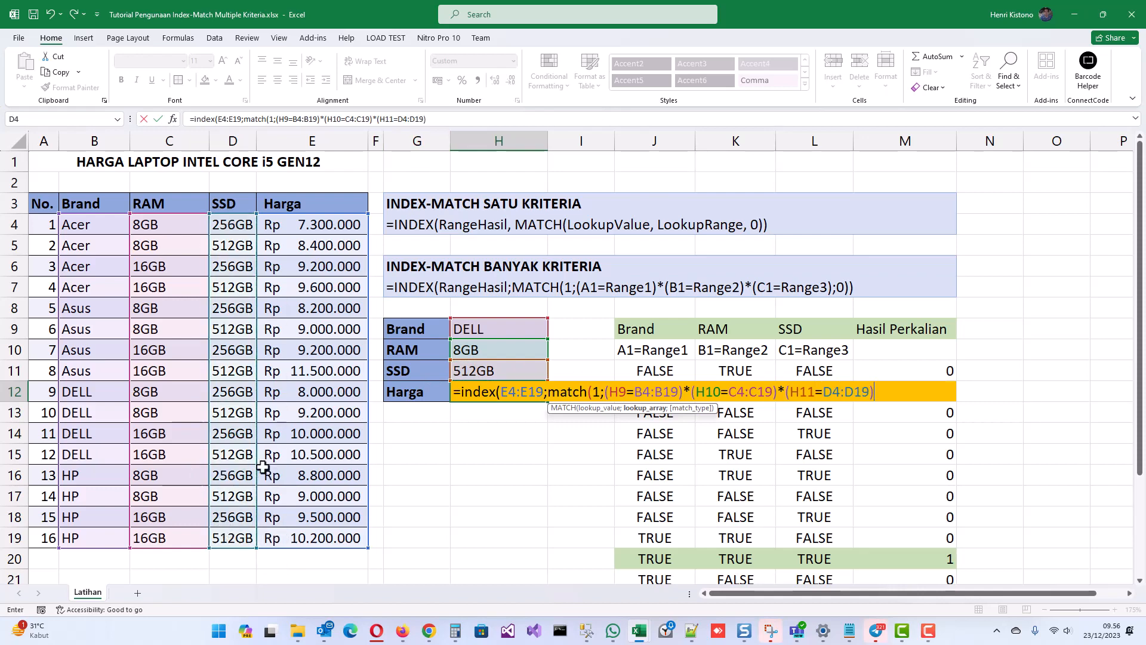
text(;0)))
key(Return)
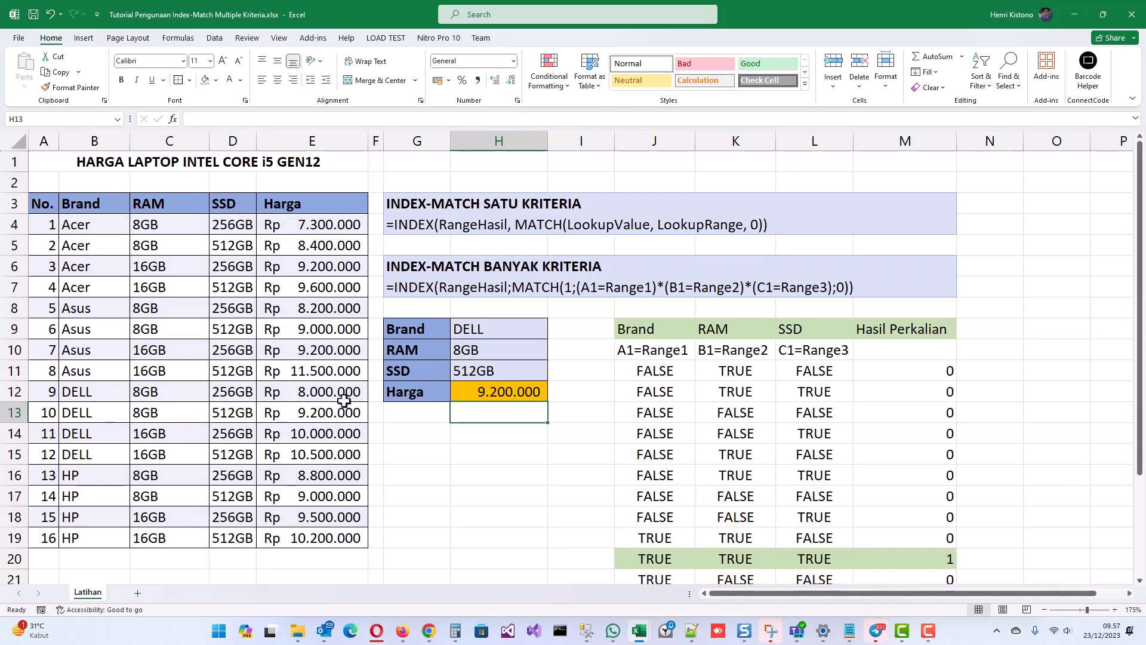
Review the H12 formula by highlighting its brand condition, RAM condition and the whole MATCH part, leaving the formula unedited
click(476, 391)
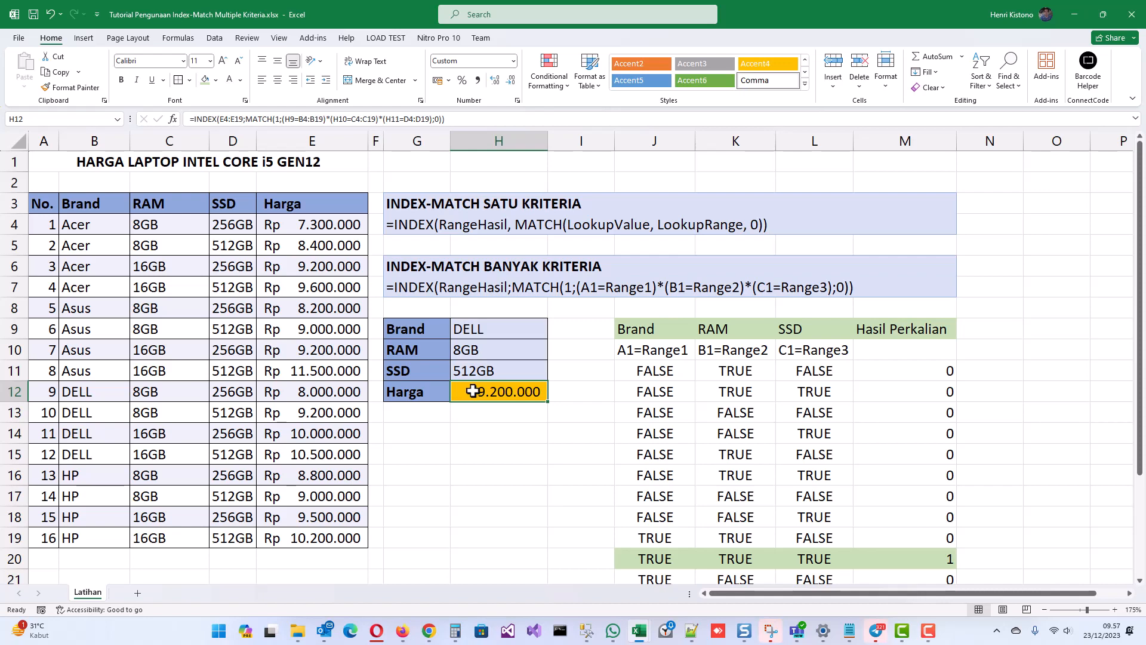
double_click(472, 391)
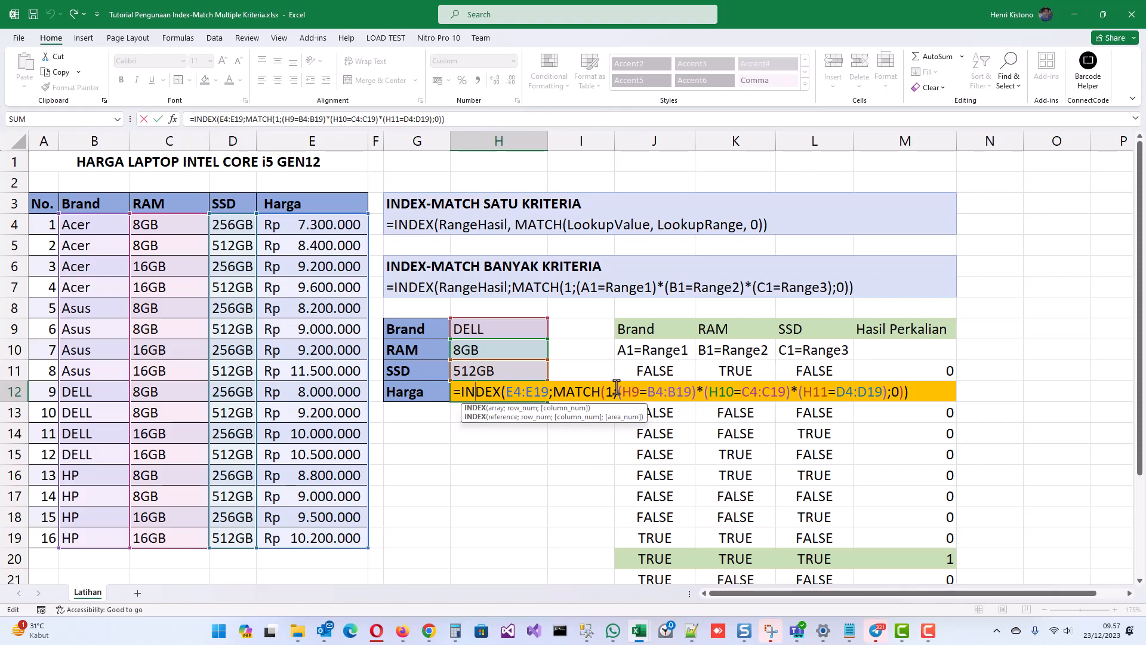
drag(619, 391, 694, 391)
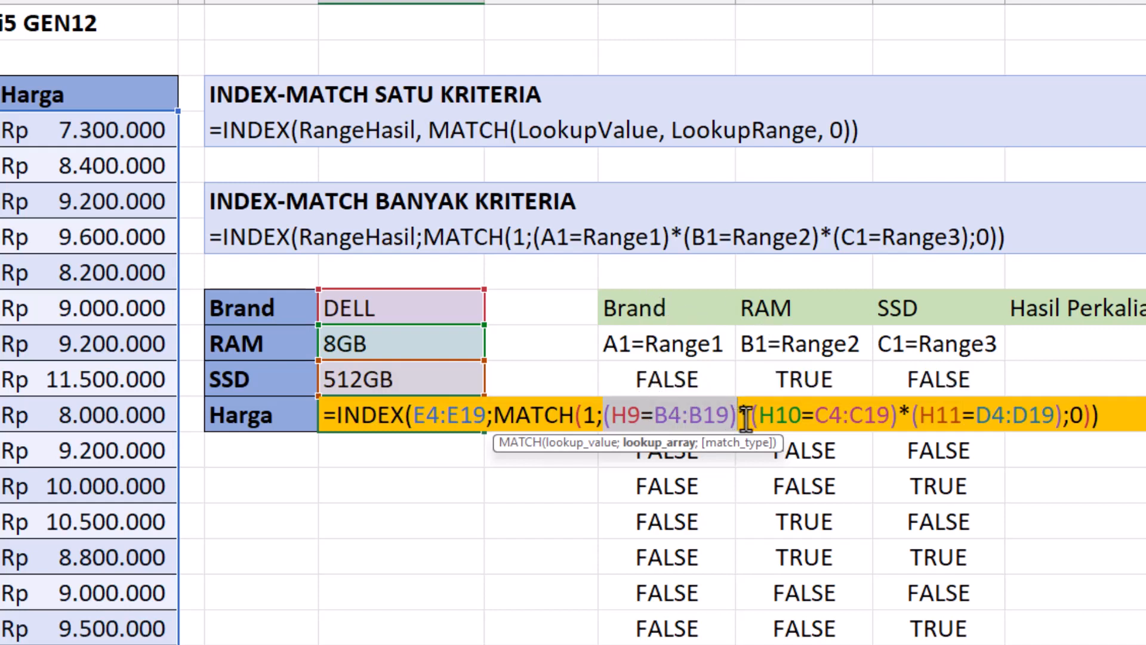
drag(750, 416, 900, 421)
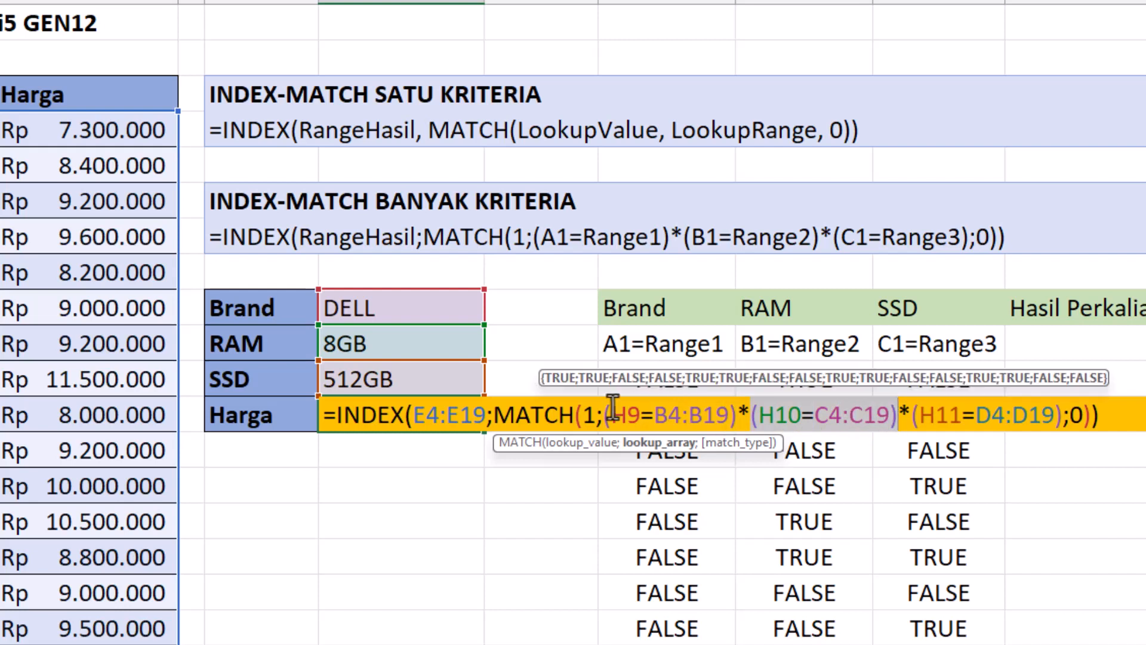
drag(493, 420, 1098, 413)
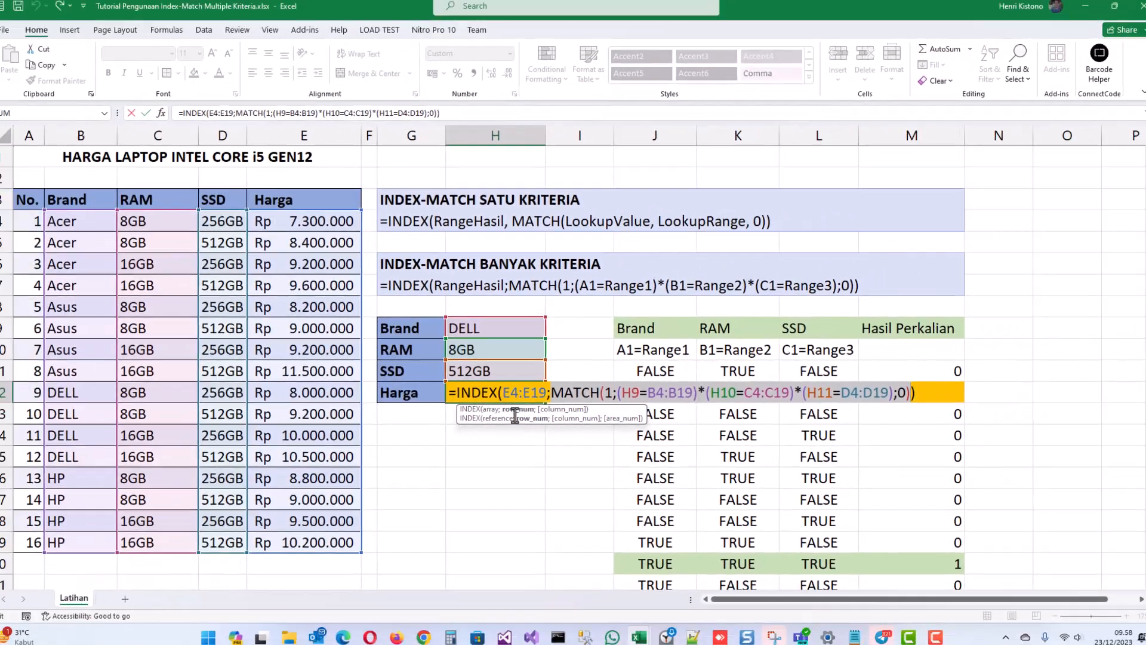
key(Return)
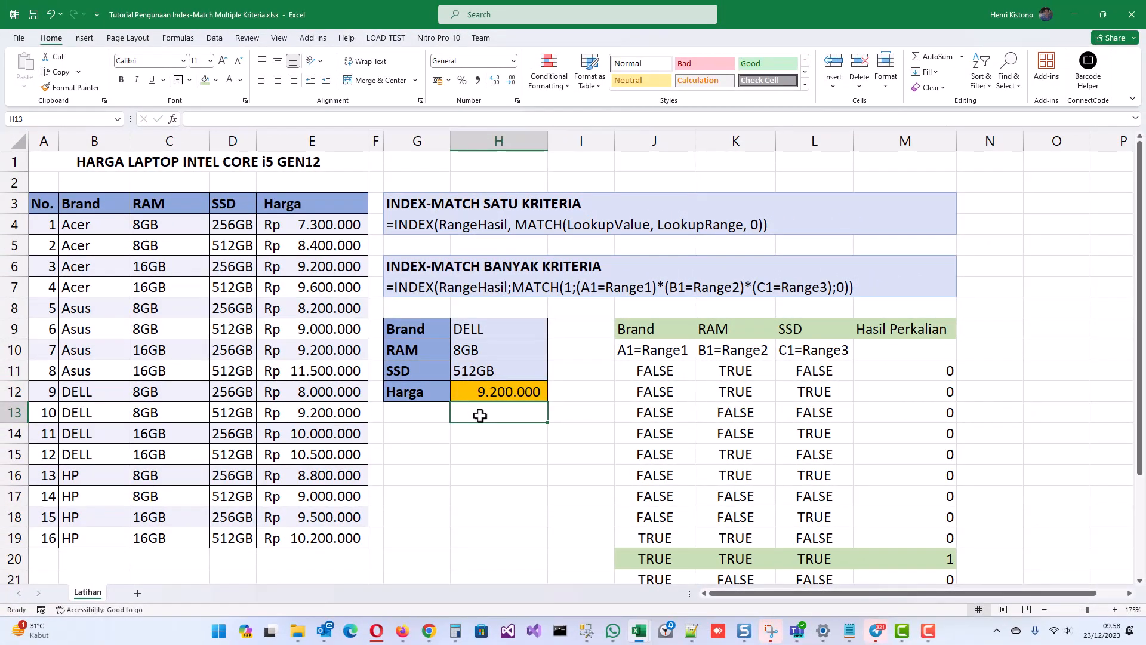